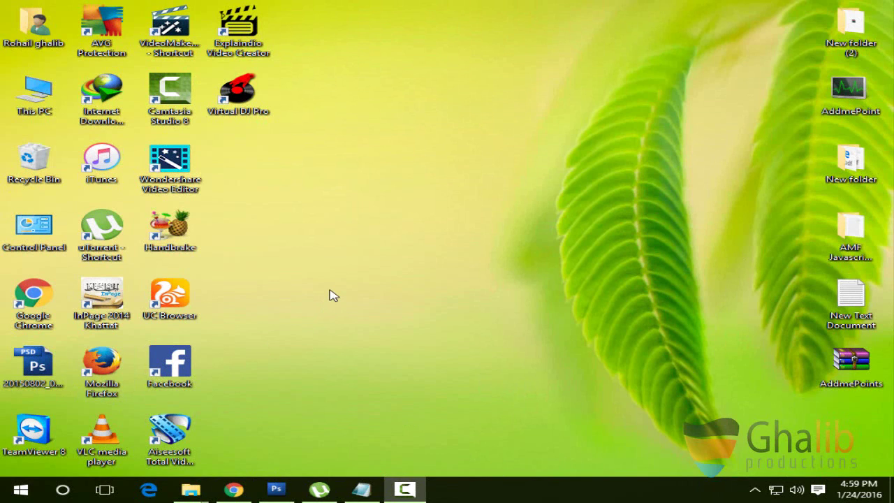
pyautogui.rightClick(330, 295)
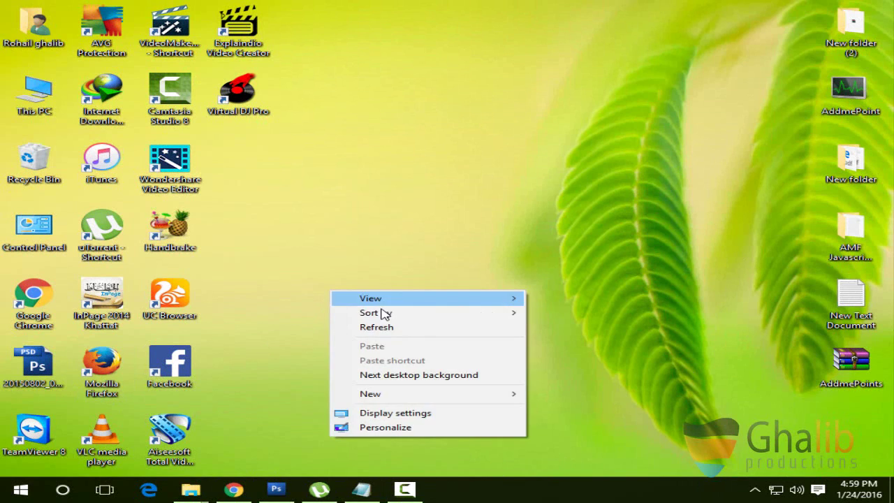
pyautogui.click(387, 328)
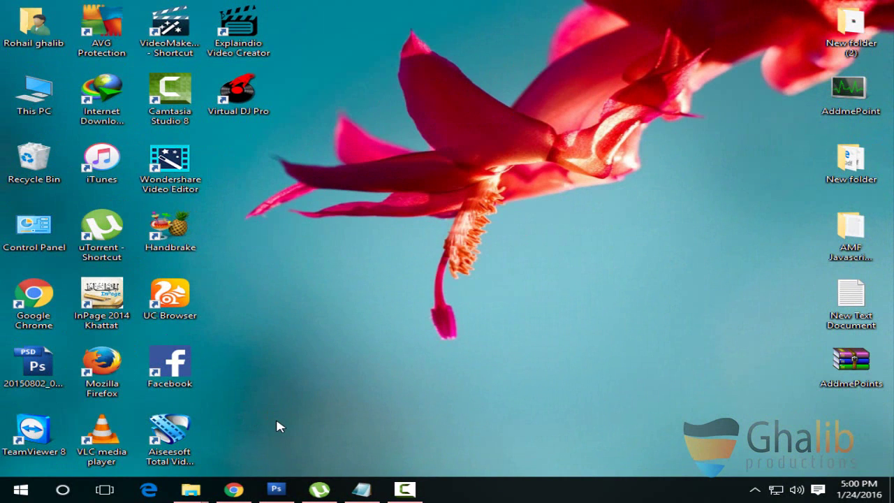
pyautogui.rightClick(297, 393)
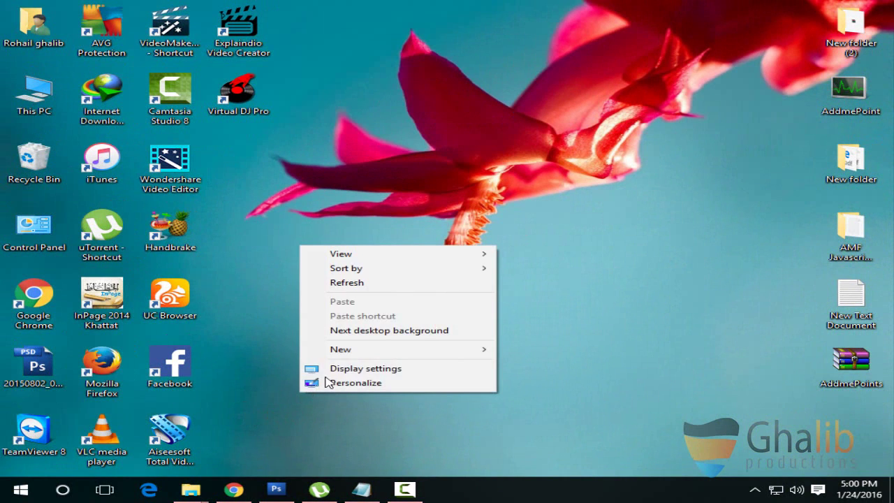
pyautogui.click(350, 281)
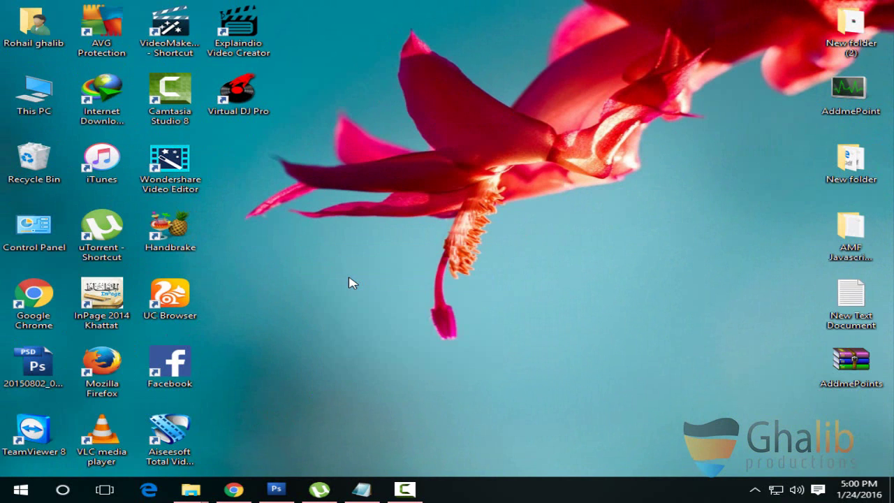
pyautogui.rightClick(351, 282)
pyautogui.click(376, 315)
# Switch to Google Chrome, add a second tab, and load the Google homepage in the first one.
pyautogui.click(234, 489)
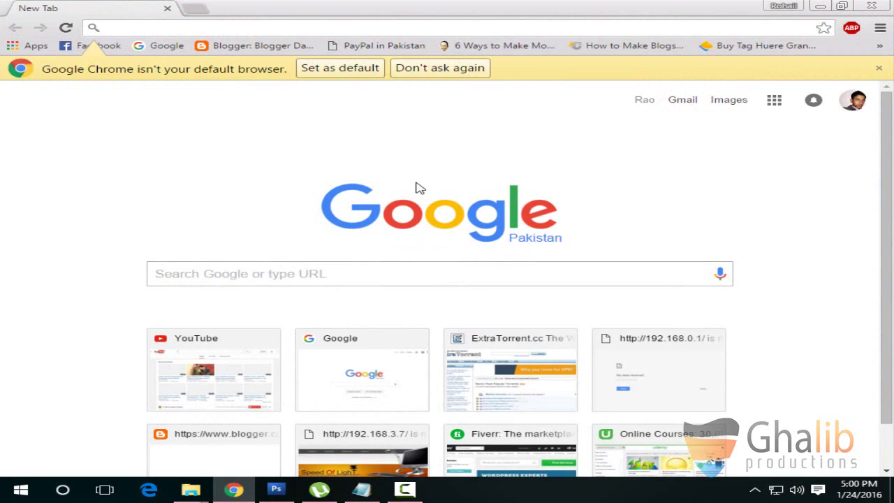
pyautogui.click(196, 10)
pyautogui.click(115, 5)
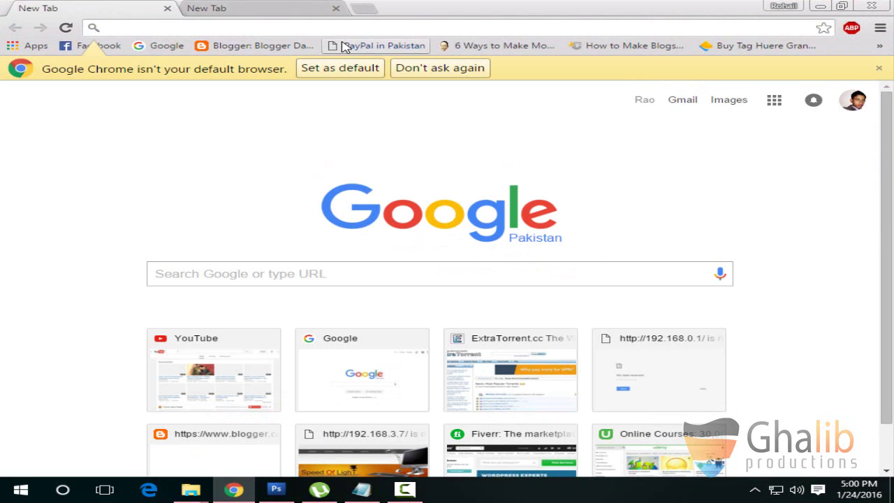
pyautogui.click(222, 26)
pyautogui.write('go')
pyautogui.press('Return')
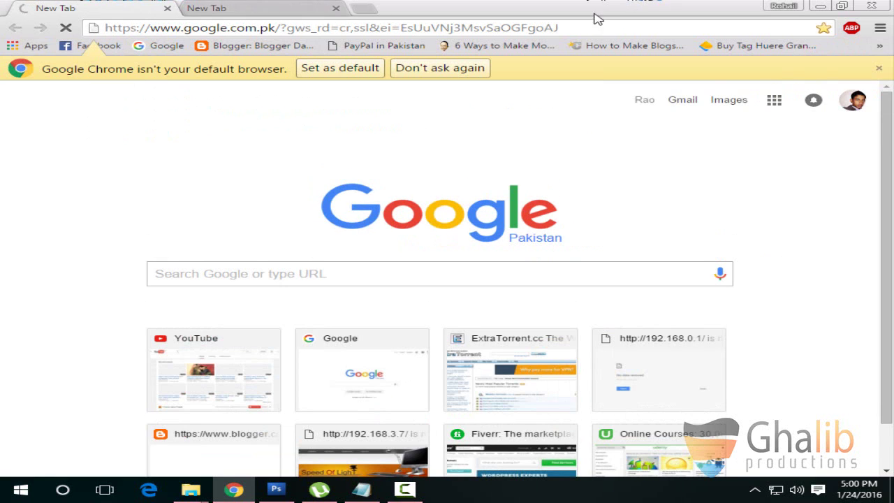
pyautogui.moveTo(597, 14); pyautogui.dragTo(621, 94)
pyautogui.doubleClick(618, 94)
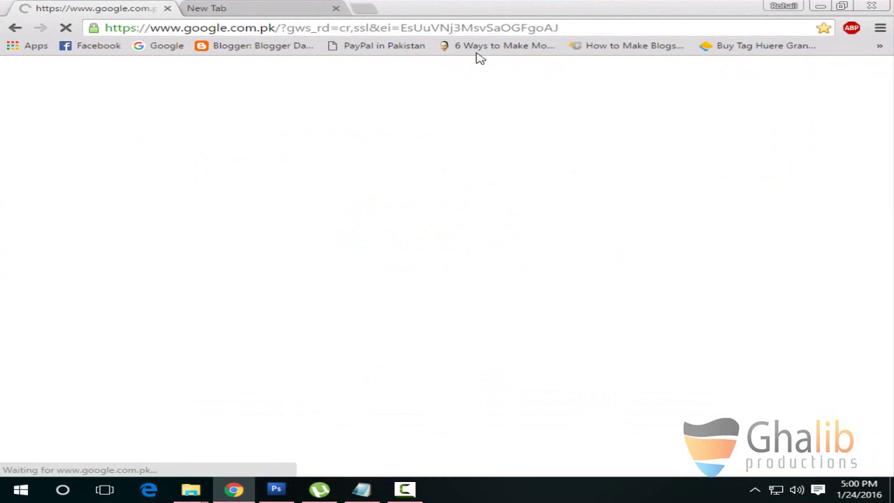
# Search Google for "win to bootic" and open the official wintobootic.com site from the results.
pyautogui.click(393, 272)
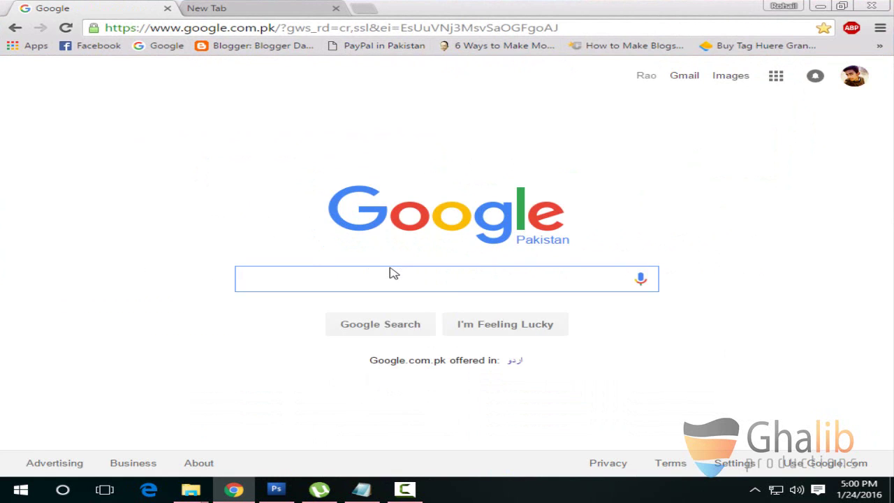
pyautogui.write('Win')
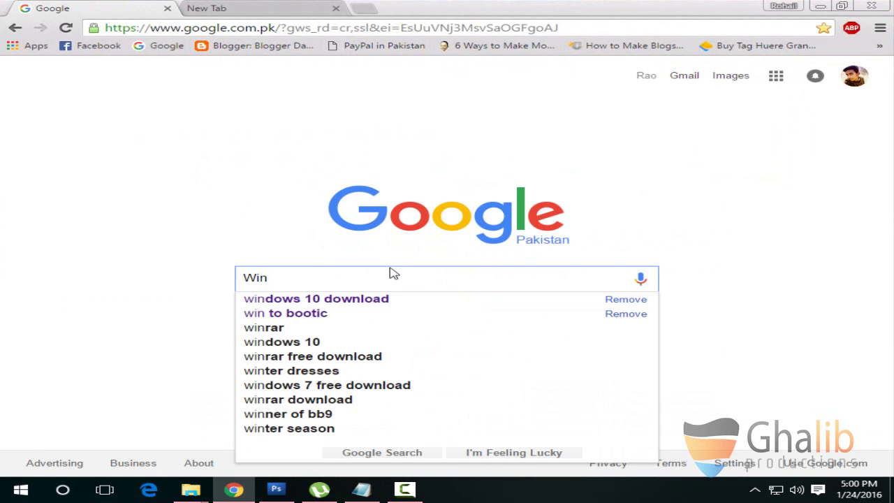
pyautogui.click(286, 315)
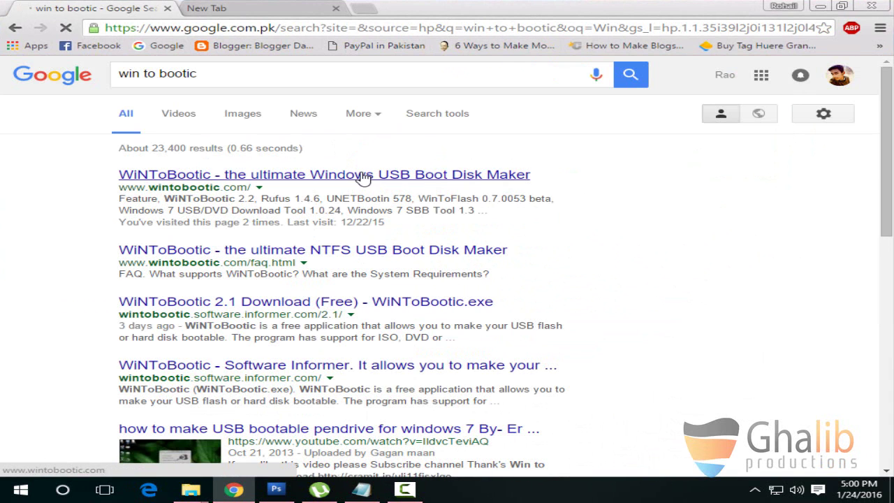
pyautogui.click(346, 176)
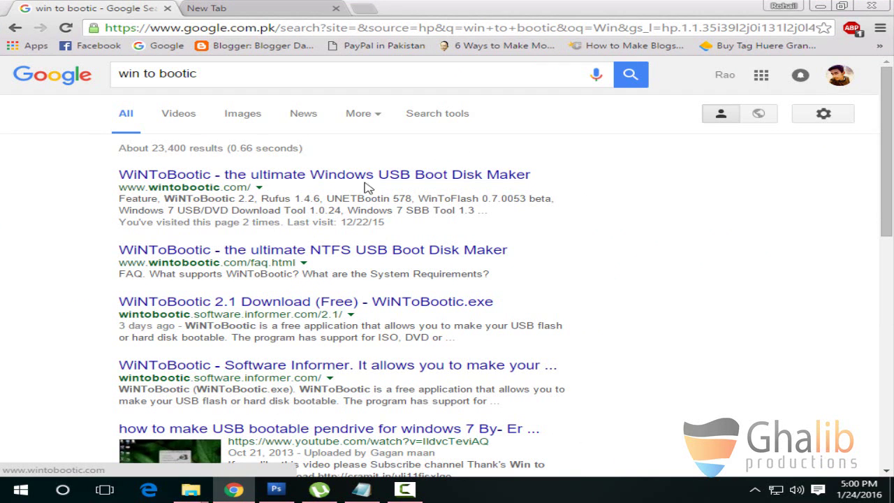
pyautogui.click(437, 183)
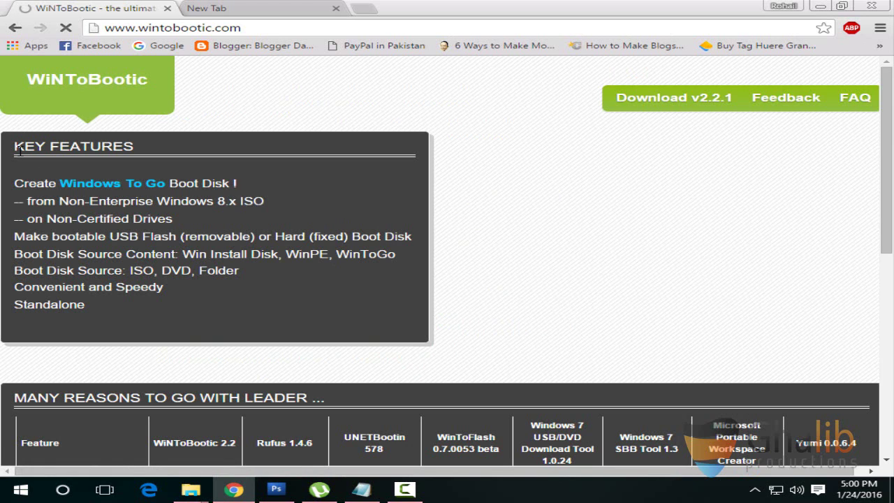
# Examine the key features and the table comparing WiNToBootic 2.2 with Rufus, UNETBootin, WinToFlash and the other boot disk tools.
pyautogui.moveTo(16, 148); pyautogui.dragTo(164, 147)
pyautogui.click(169, 153)
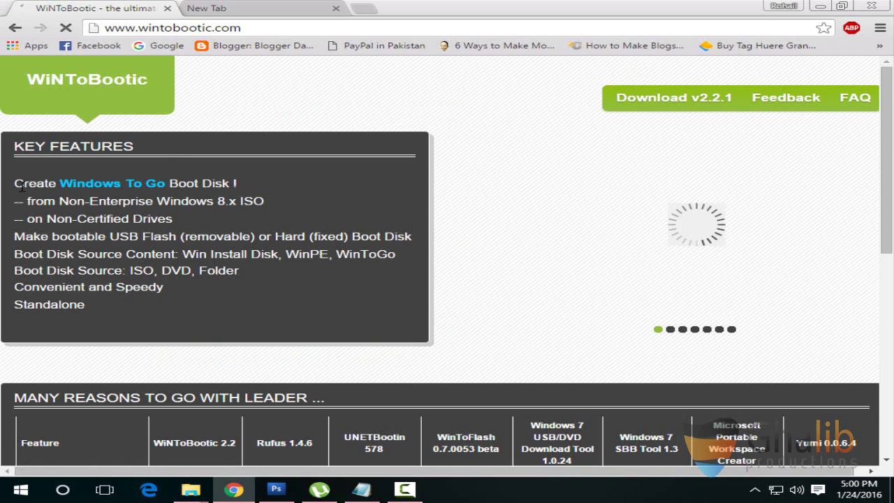
pyautogui.scroll(-4, 77, 218)
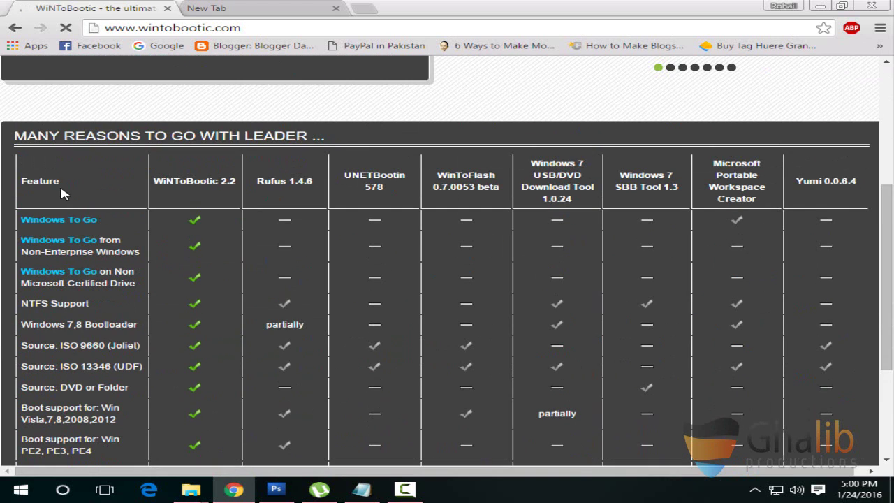
pyautogui.moveTo(25, 181); pyautogui.dragTo(740, 185)
pyautogui.click(604, 253)
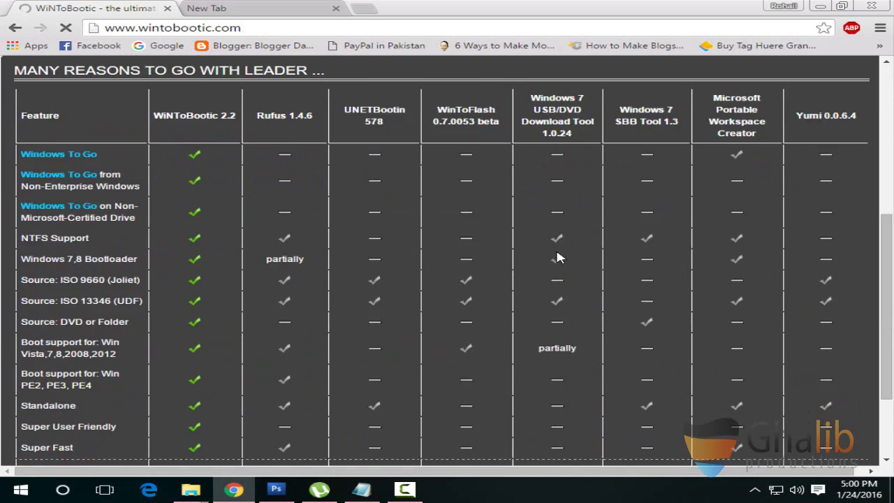
pyautogui.scroll(-1, 177, 244)
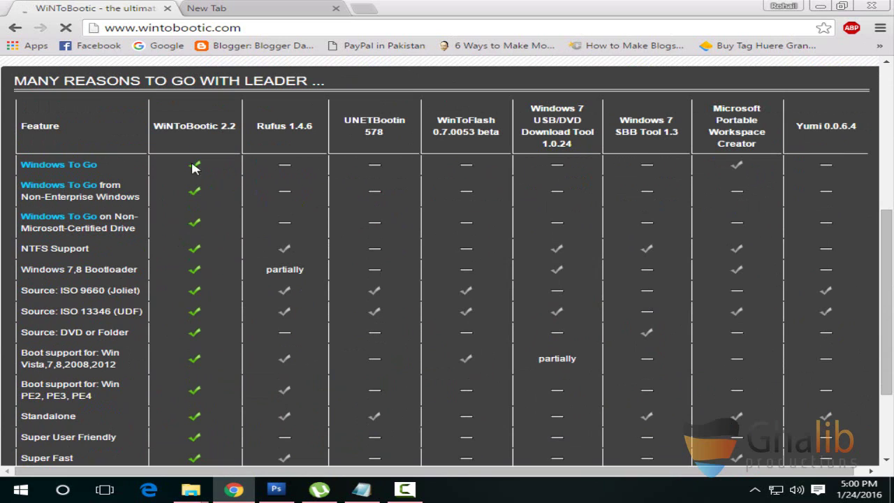
pyautogui.doubleClick(179, 127)
pyautogui.click(199, 159)
pyautogui.moveTo(283, 159); pyautogui.dragTo(290, 266)
pyautogui.click(283, 288)
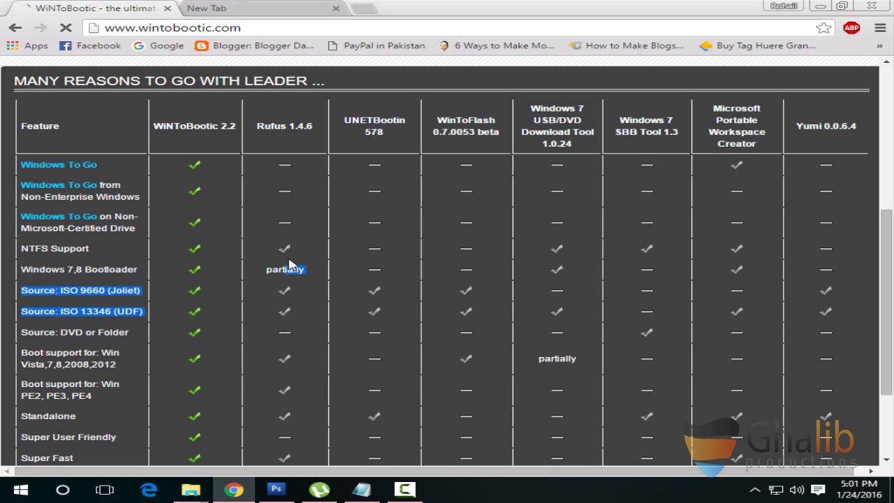
pyautogui.click(294, 279)
pyautogui.moveTo(272, 204); pyautogui.dragTo(298, 227)
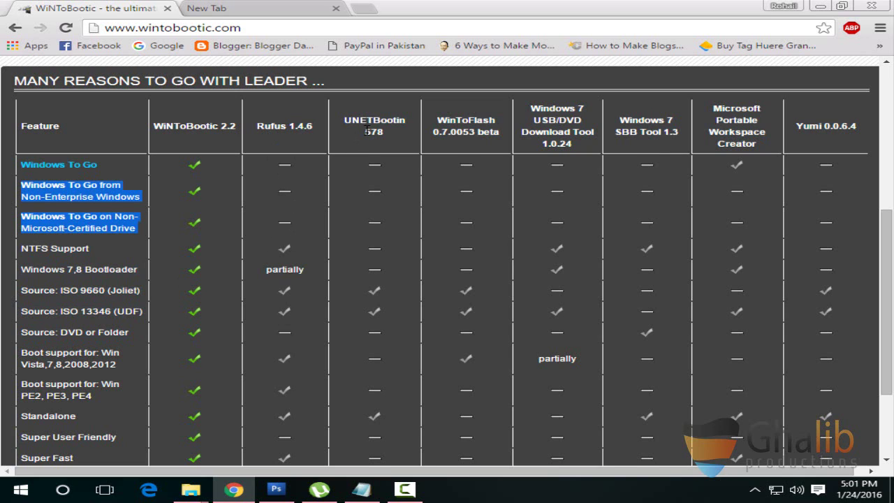
pyautogui.moveTo(387, 135); pyautogui.dragTo(361, 355)
pyautogui.click(371, 397)
pyautogui.scroll(-1, 409, 273)
pyautogui.scroll(1, 469, 193)
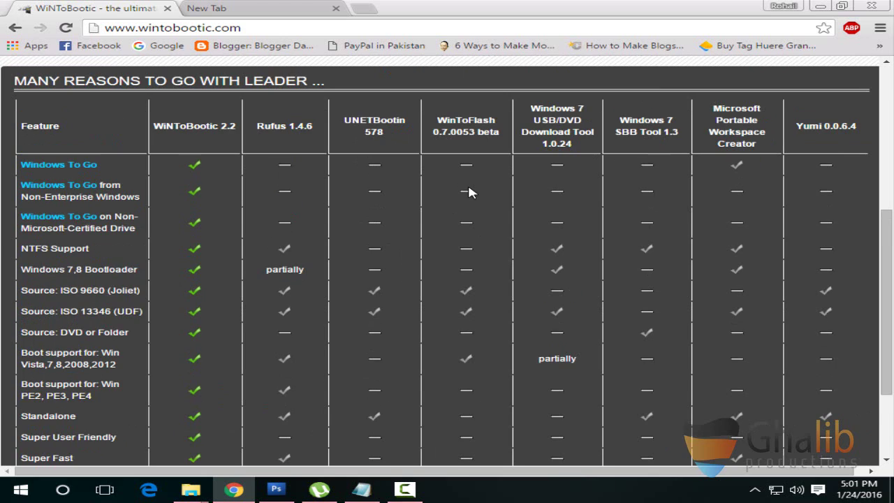
pyautogui.moveTo(471, 203); pyautogui.dragTo(576, 231)
pyautogui.click(628, 197)
pyautogui.click(569, 400)
pyautogui.moveTo(668, 122); pyautogui.dragTo(647, 323)
pyautogui.click(656, 187)
pyautogui.click(646, 323)
pyautogui.moveTo(754, 190); pyautogui.dragTo(689, 303)
pyautogui.click(689, 303)
pyautogui.scroll(-1, 723, 227)
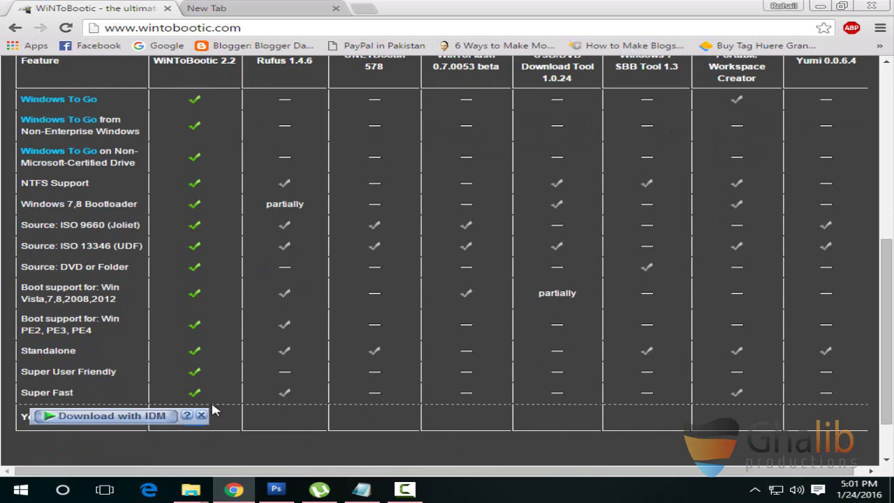
pyautogui.click(212, 353)
# Start downloading WiNToBootic_v2.2.1.zip from the site and minimize the browser window.
pyautogui.scroll(4, 316, 354)
pyautogui.scroll(2, 316, 354)
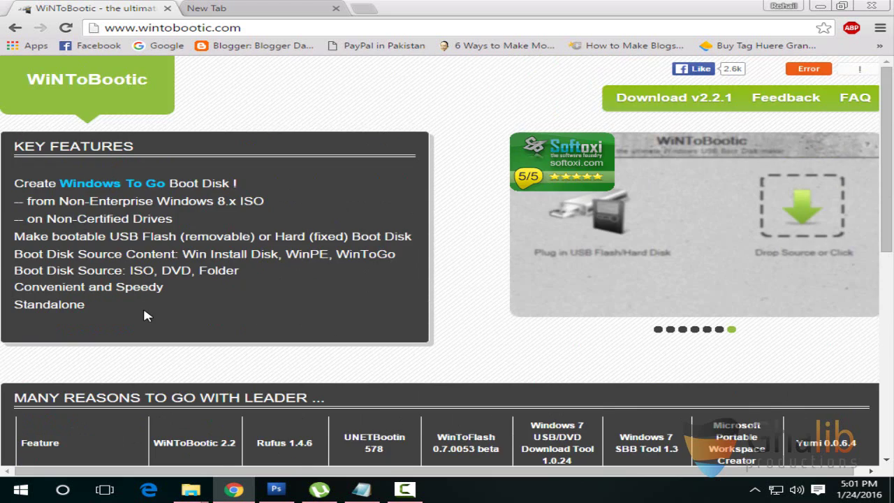
pyautogui.scroll(-7, 143, 305)
pyautogui.scroll(7, 259, 319)
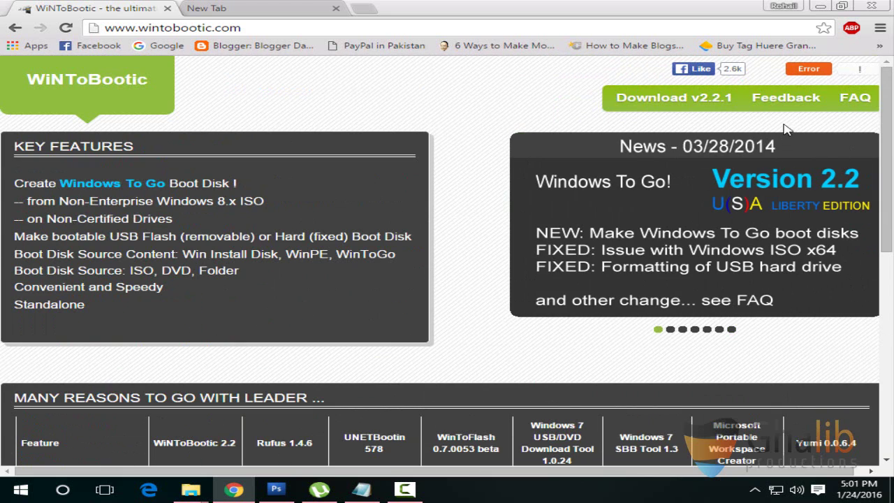
pyautogui.click(674, 98)
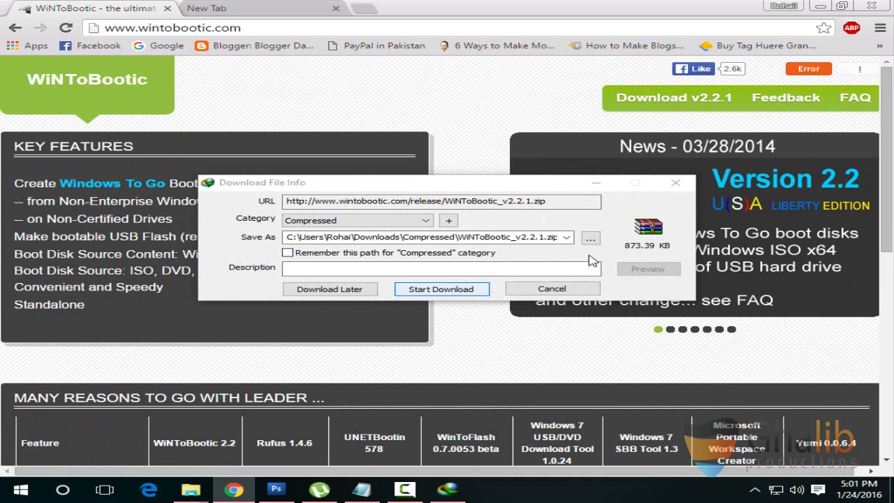
pyautogui.click(471, 295)
pyautogui.click(821, 5)
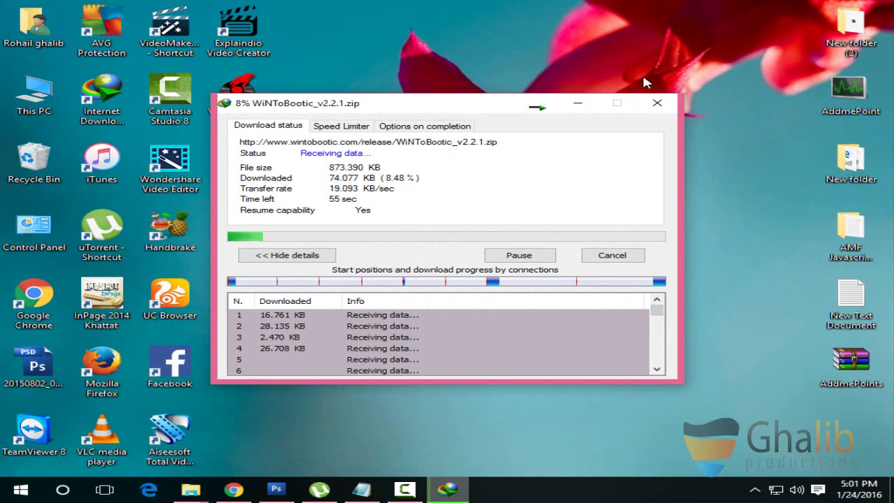
pyautogui.rightClick(413, 56)
pyautogui.click(486, 93)
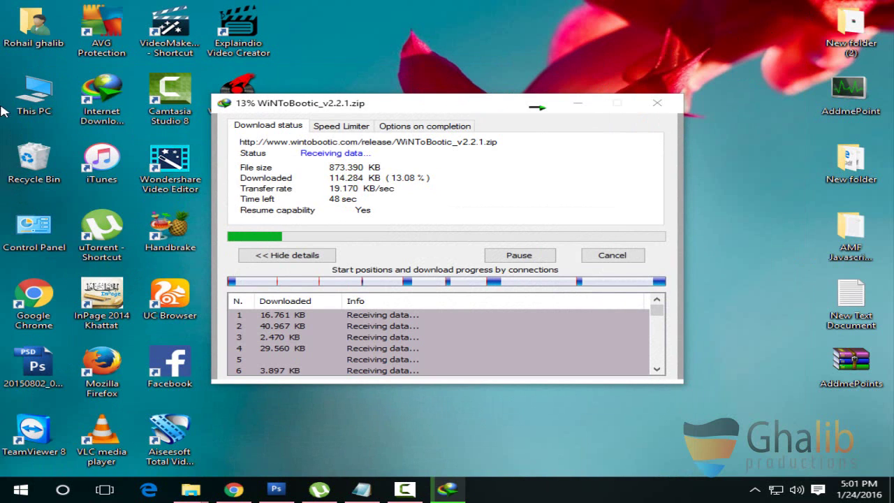
# Open This PC in a maximized File Explorer window and enter Local Disk (F:).
pyautogui.doubleClick(33, 91)
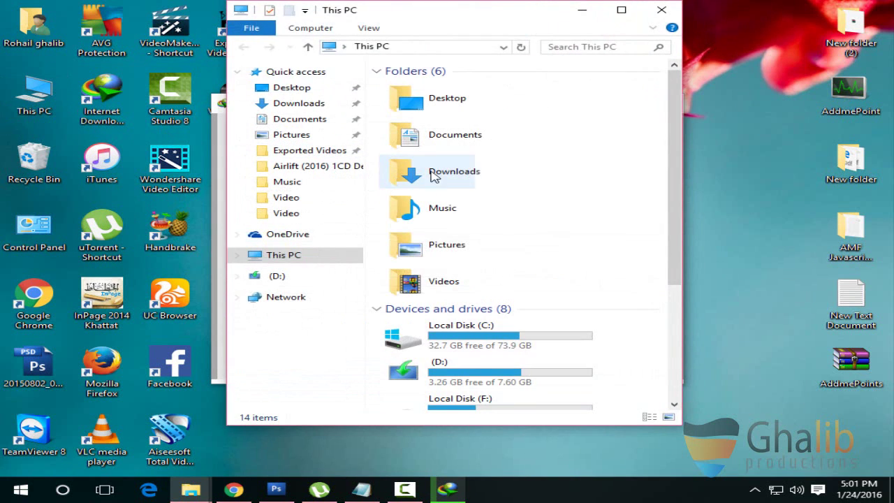
pyautogui.click(621, 10)
pyautogui.doubleClick(719, 201)
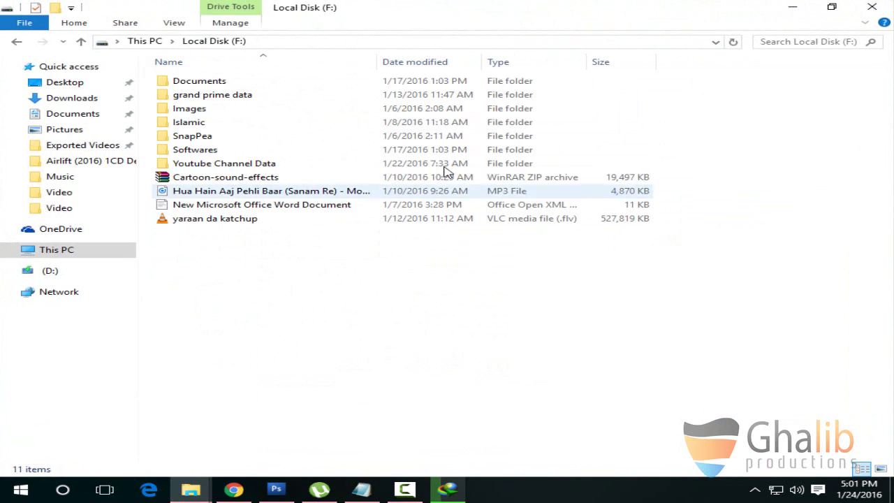
# Look at the files on drive D: and return to the drive overview.
pyautogui.click(132, 42)
pyautogui.doubleClick(456, 195)
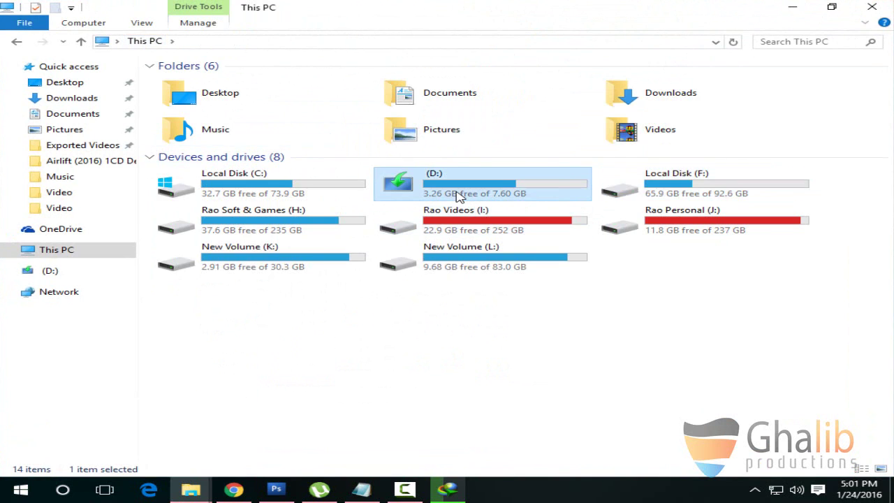
pyautogui.click(185, 191)
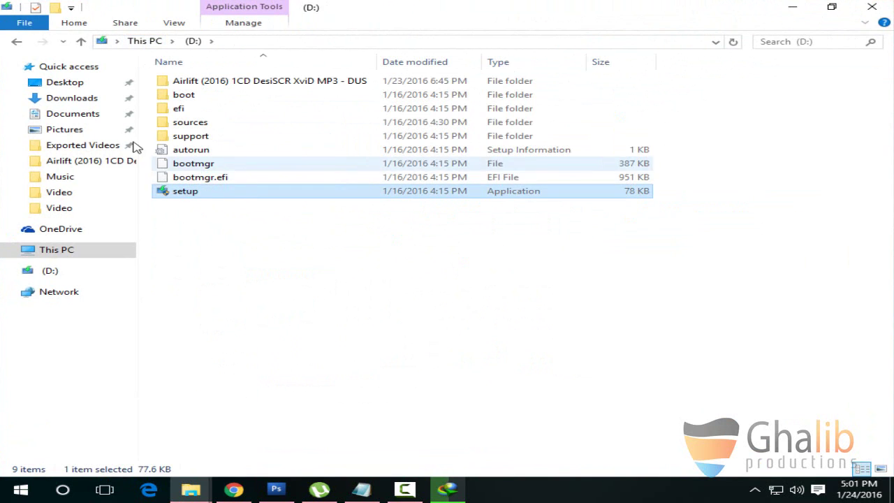
pyautogui.click(17, 41)
# Open the Windows folder inside the Softwares folder on Local Disk (F:).
pyautogui.doubleClick(679, 171)
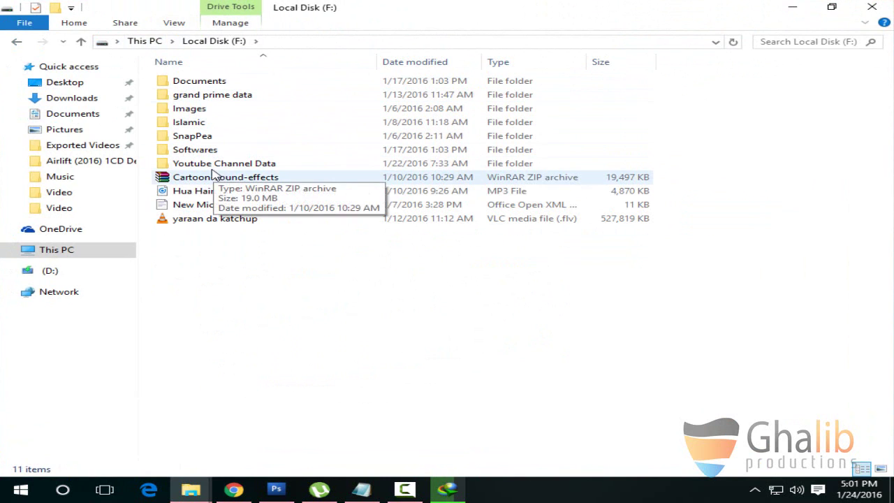
pyautogui.doubleClick(199, 149)
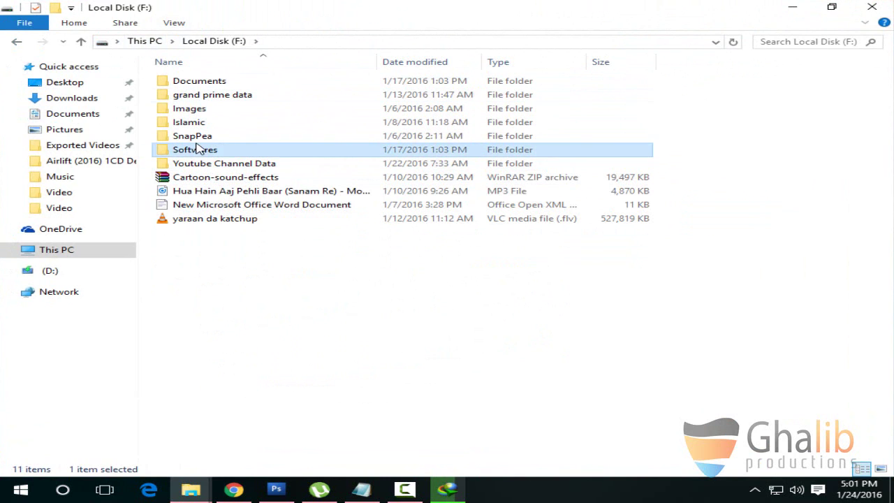
pyautogui.doubleClick(209, 110)
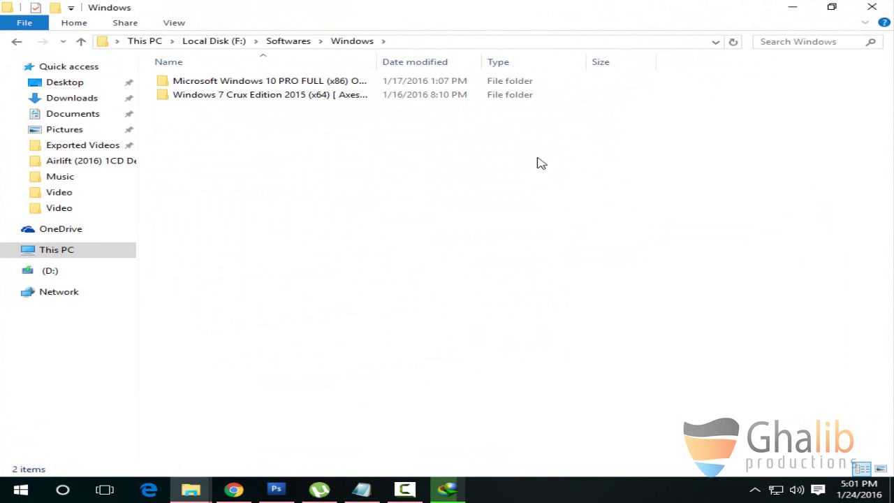
# Arrange the Windows folder window beside the download progress window and select the Microsoft Windows 10 PRO FULL (x86) folder.
pyautogui.moveTo(591, 6); pyautogui.dragTo(673, 63)
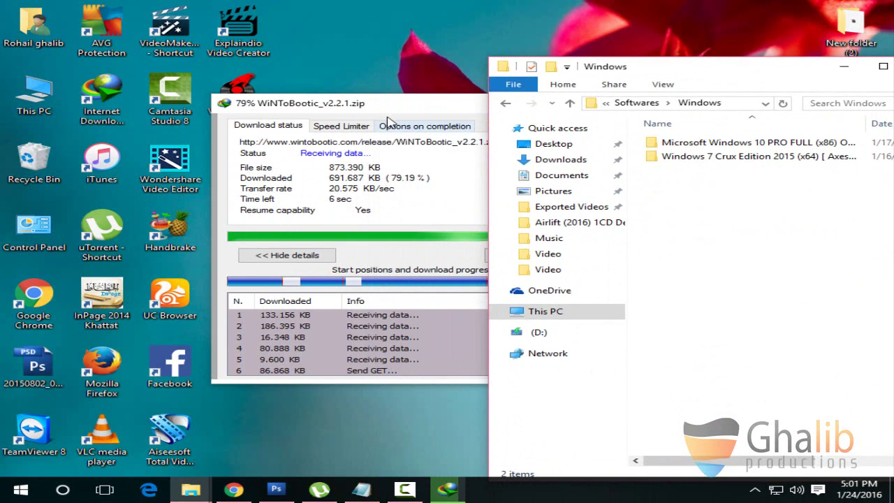
pyautogui.moveTo(376, 112); pyautogui.dragTo(246, 50)
pyautogui.click(829, 144)
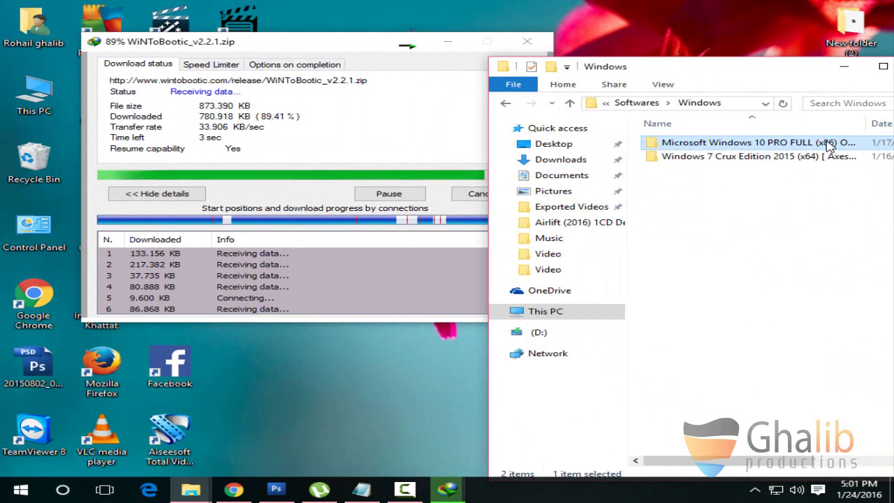
# Check the Windows 10 PRO folder, return, and select CRUX_X64 in the Windows 7 Crux Edition 2015 (x64) folder.
pyautogui.doubleClick(829, 143)
pyautogui.click(505, 102)
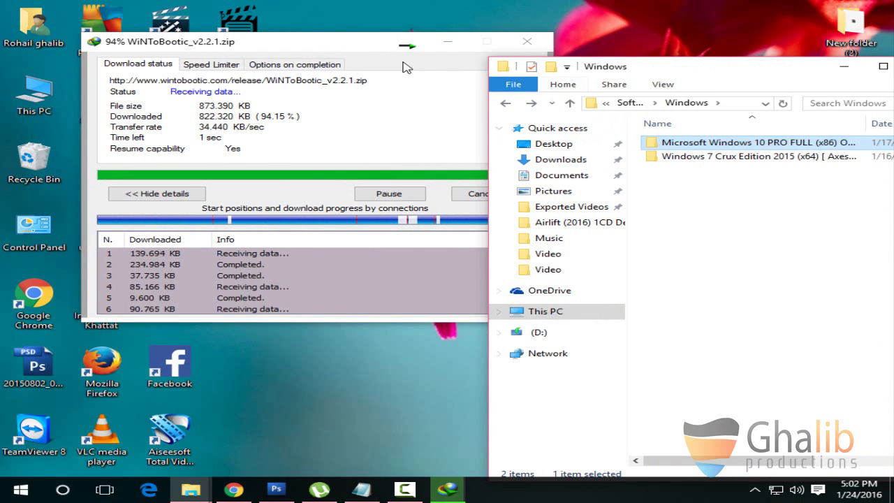
pyautogui.click(292, 36)
pyautogui.doubleClick(671, 156)
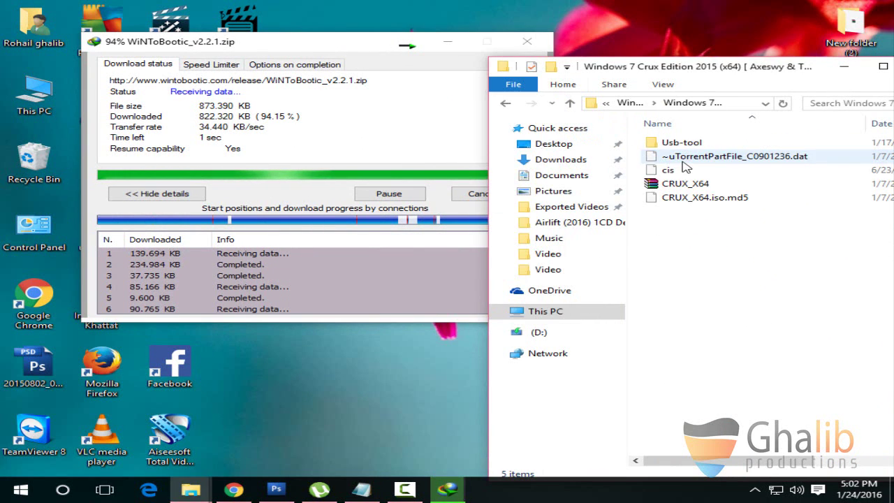
pyautogui.moveTo(672, 184)
pyautogui.mouseDown()
pyautogui.moveTo(681, 155)
pyautogui.moveTo(673, 183)
pyautogui.mouseUp()
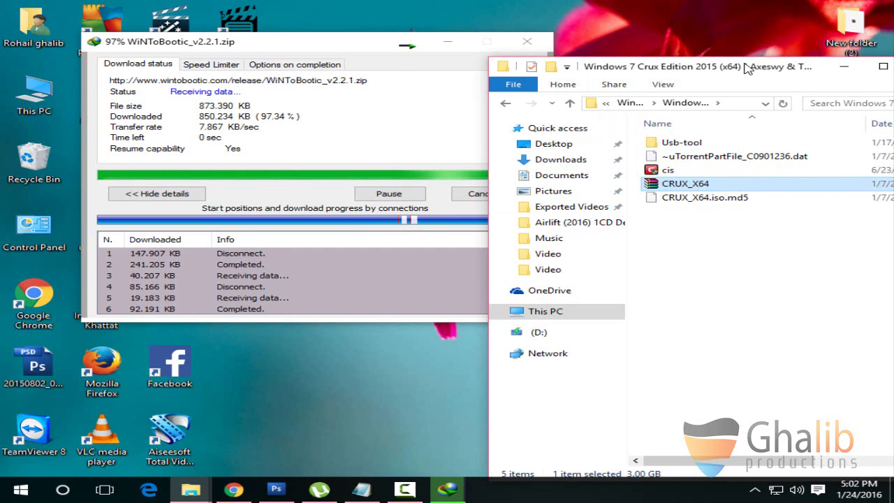
# Look inside the Usb-tool folder and return to the Windows 7 Crux Edition folder.
pyautogui.moveTo(723, 67); pyautogui.dragTo(683, 63)
pyautogui.click(661, 145)
pyautogui.doubleClick(661, 144)
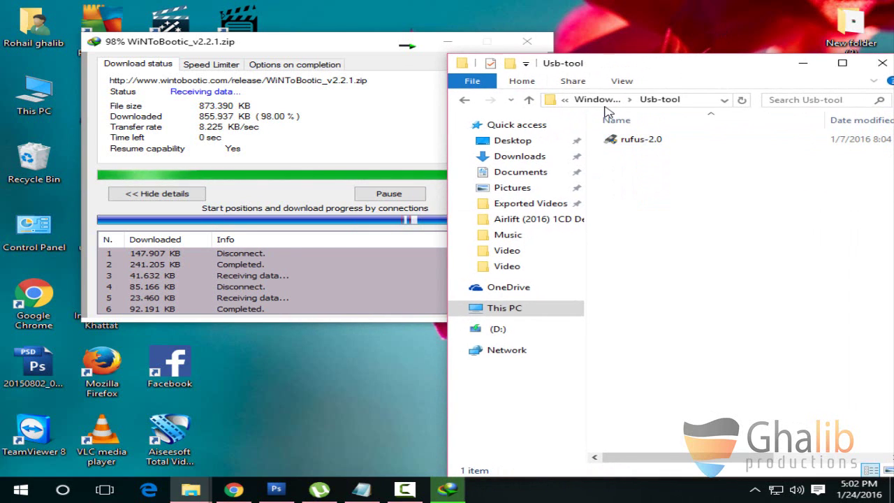
pyautogui.click(599, 98)
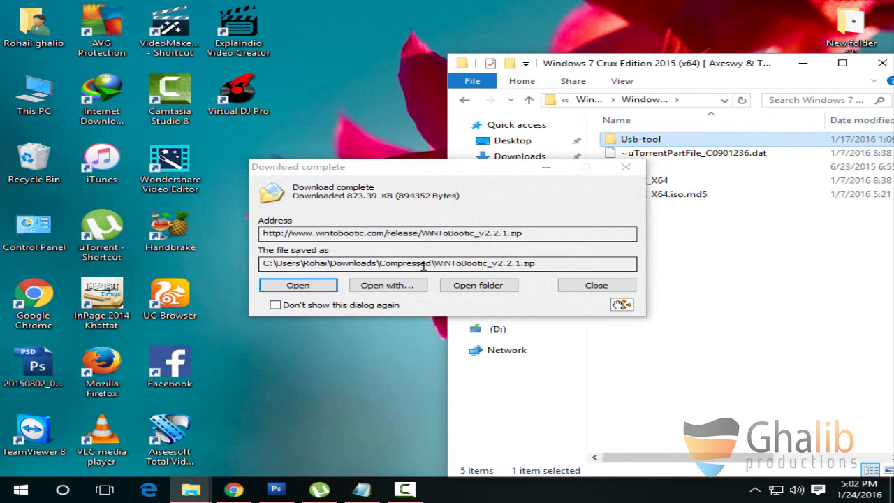
# Extract WiNToBootic.exe from the downloaded WiNToBootic_v2.2.1.zip to the desktop and close the archive.
pyautogui.click(308, 288)
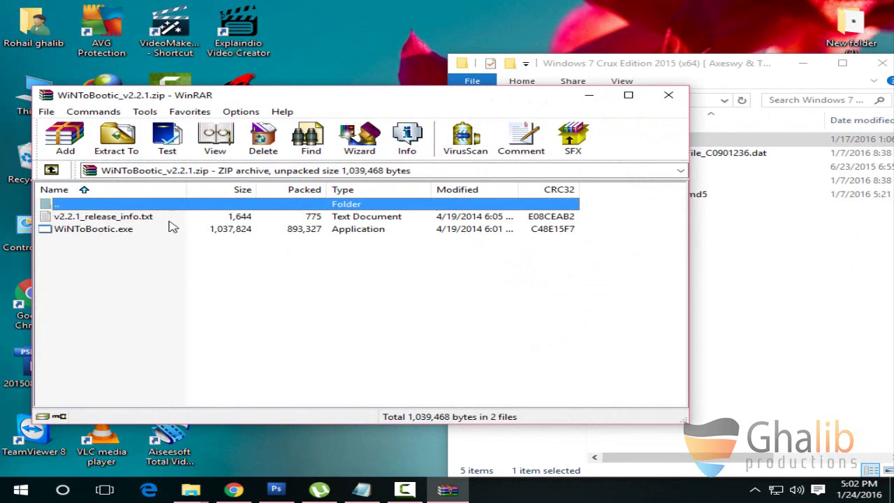
pyautogui.moveTo(180, 232); pyautogui.dragTo(238, 166)
pyautogui.click(653, 99)
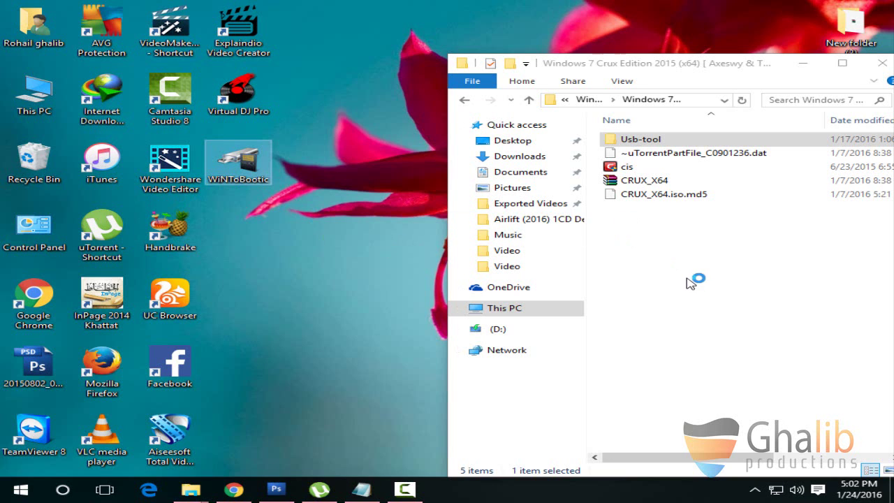
# Arrange the WiNToBootic and File Explorer windows side by side and enable Quick Format for drive D:.
pyautogui.moveTo(698, 70); pyautogui.dragTo(685, 52)
pyautogui.moveTo(375, 162); pyautogui.dragTo(188, 87)
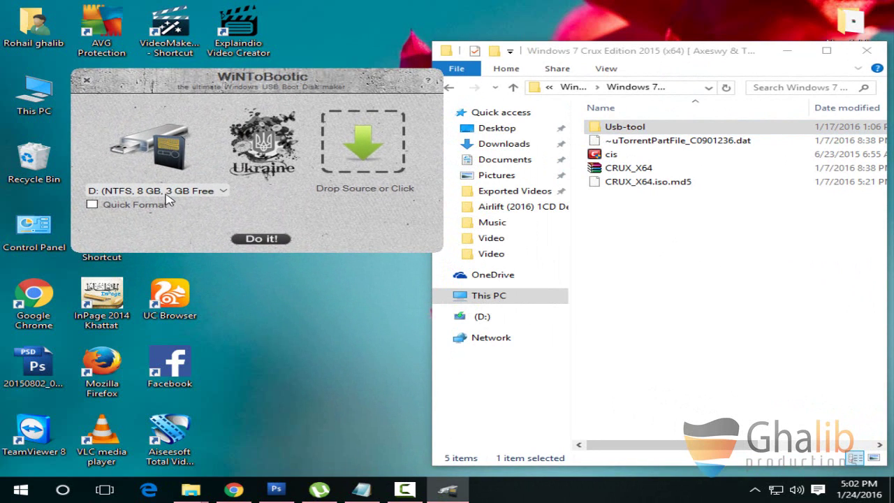
pyautogui.click(224, 191)
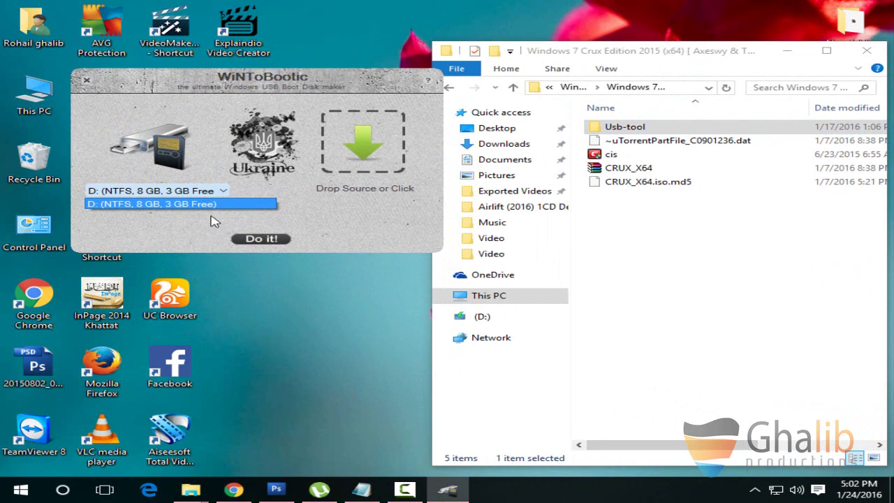
pyautogui.click(209, 221)
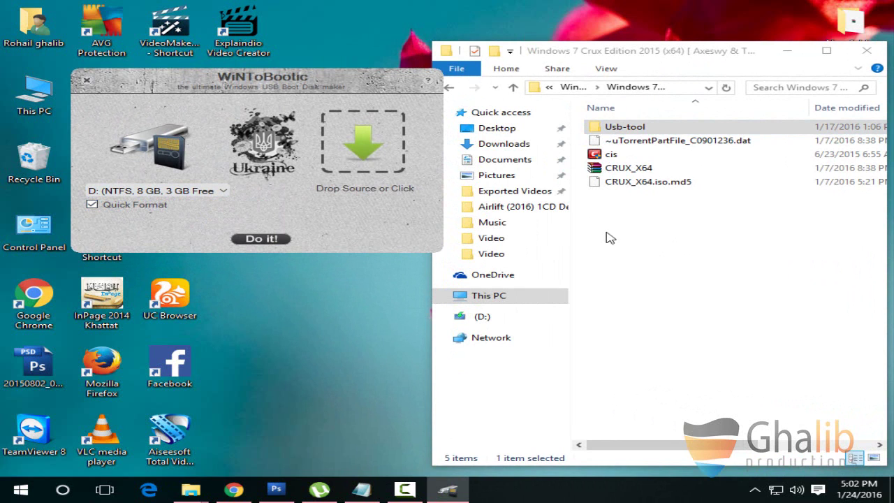
# Load CRUX_X64.iso from the Windows 7 Crux Edition folder as the source in WiNToBootic.
pyautogui.click(350, 148)
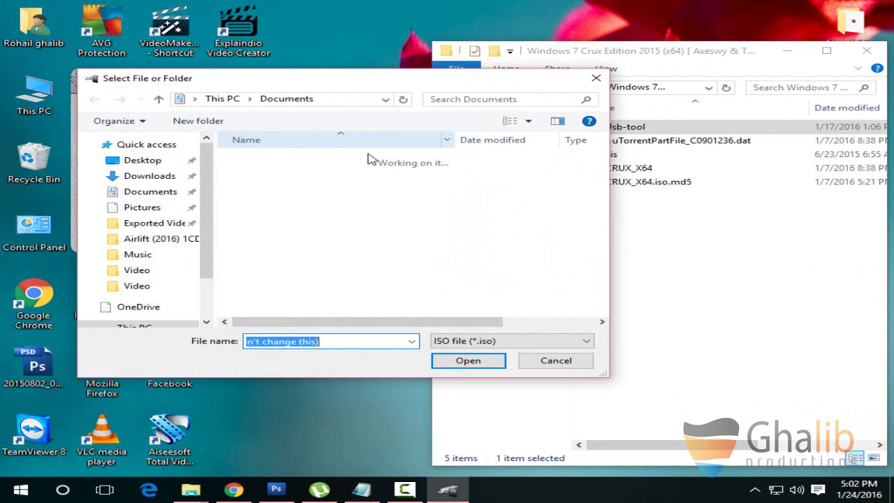
pyautogui.click(594, 78)
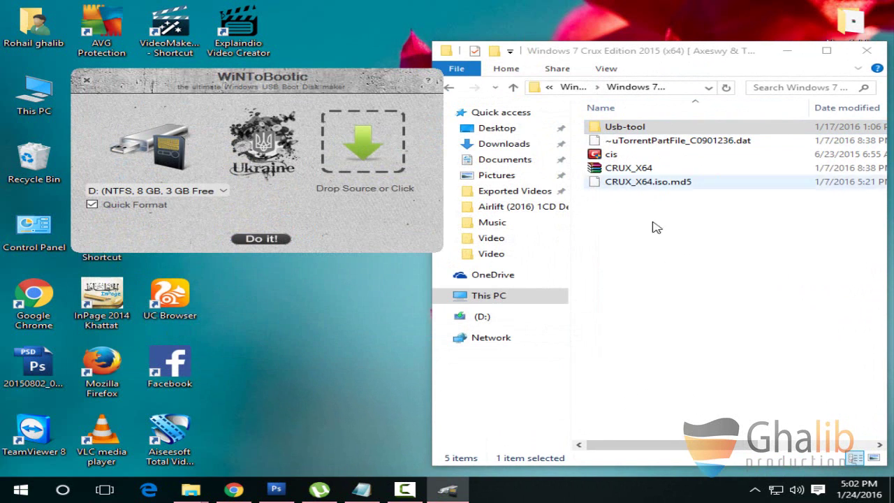
pyautogui.click(619, 170)
pyautogui.moveTo(619, 169); pyautogui.dragTo(360, 154)
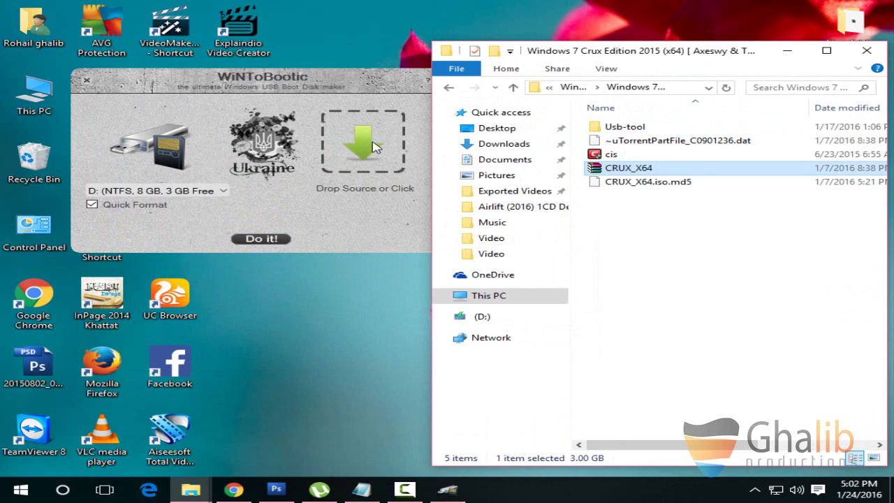
pyautogui.moveTo(466, 125); pyautogui.dragTo(362, 143)
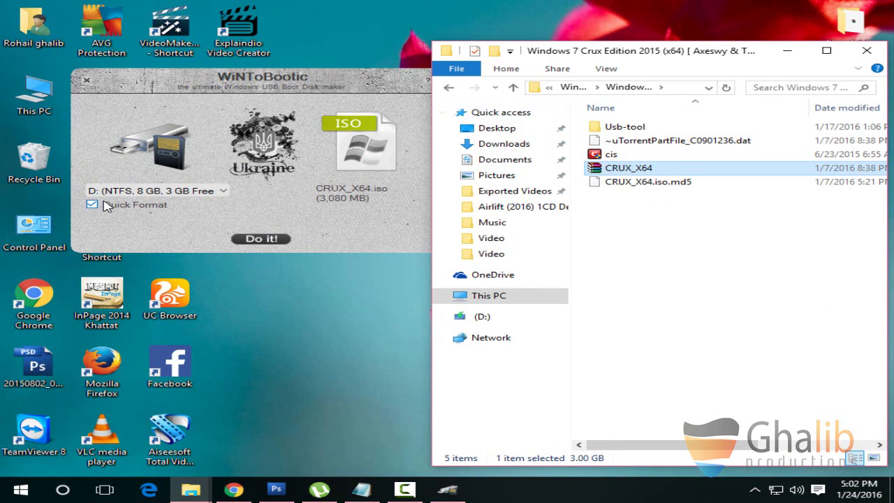
# Start creating the boot drive, cancel at the confirmation and turn off Quick Format.
pyautogui.click(258, 239)
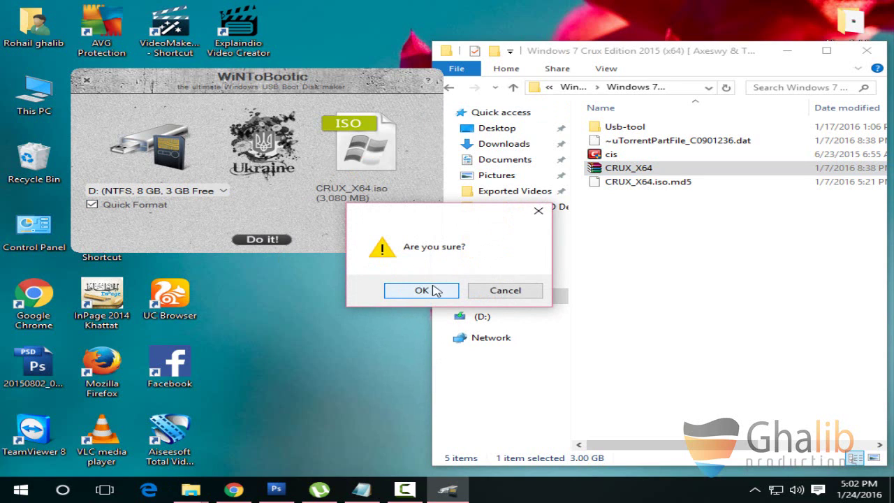
pyautogui.click(505, 291)
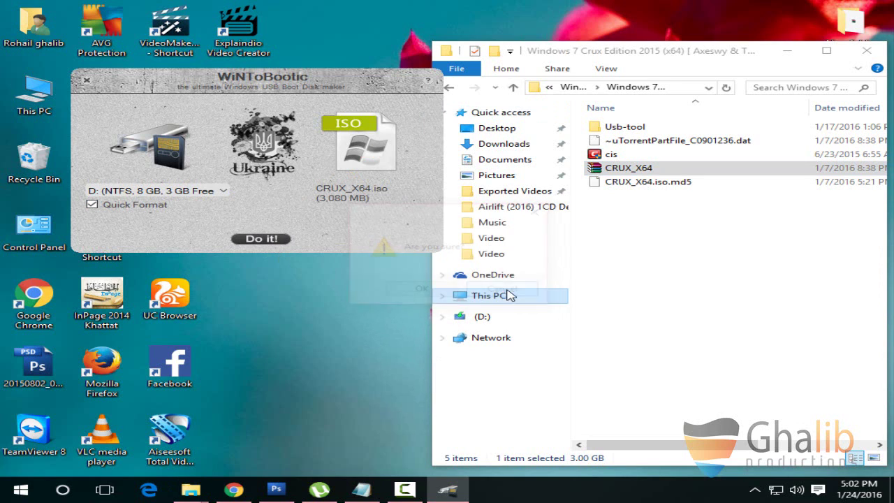
pyautogui.click(138, 206)
# Replace the source with the Win 10 PRO (x86) October 2015 ISO from the Microsoft Windows 10 PRO FULL (x86) folder.
pyautogui.click(571, 88)
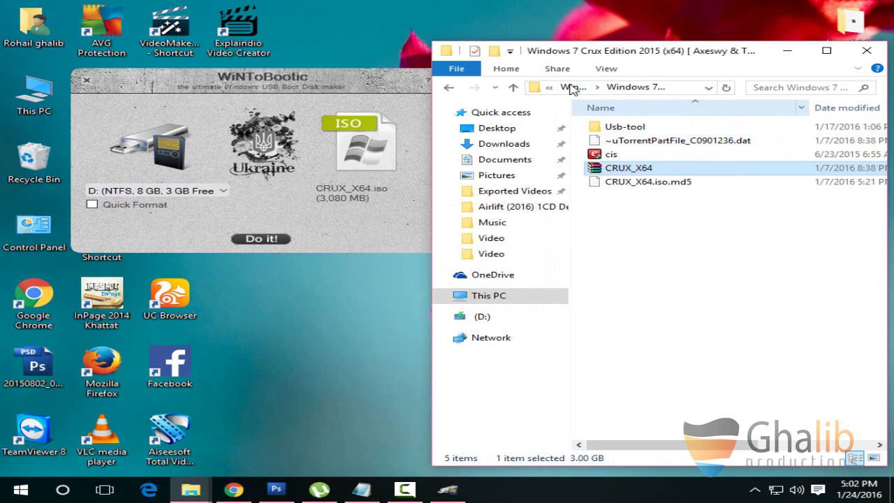
pyautogui.click(571, 87)
pyautogui.doubleClick(646, 126)
pyautogui.click(641, 127)
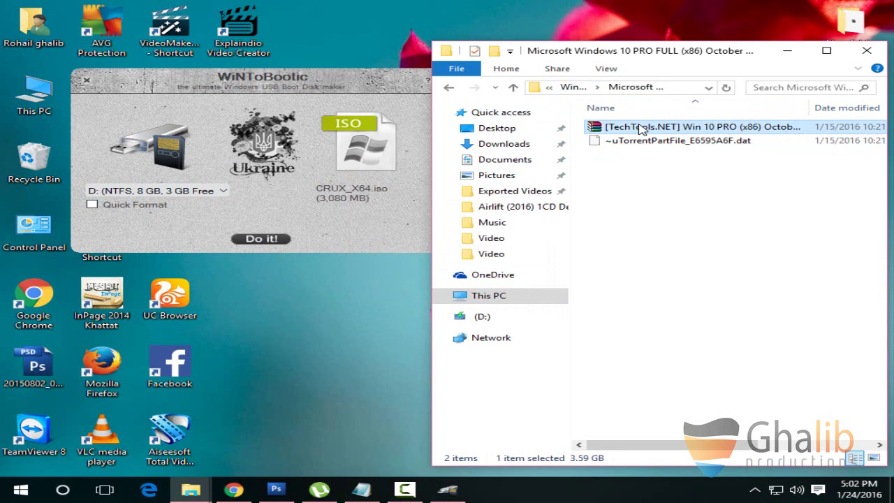
pyautogui.moveTo(641, 128); pyautogui.dragTo(363, 158)
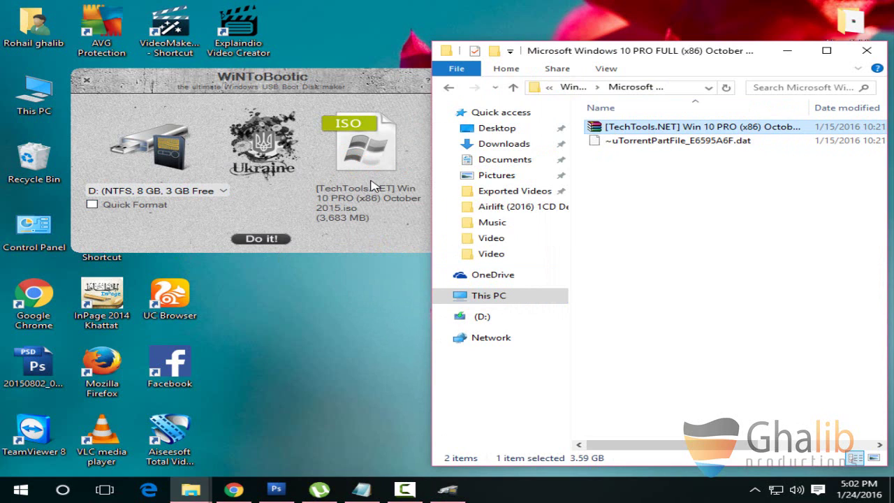
# Open the windows folder inside my data on drive J: in a second File Explorer window beside WiNToBootic.
pyautogui.doubleClick(34, 95)
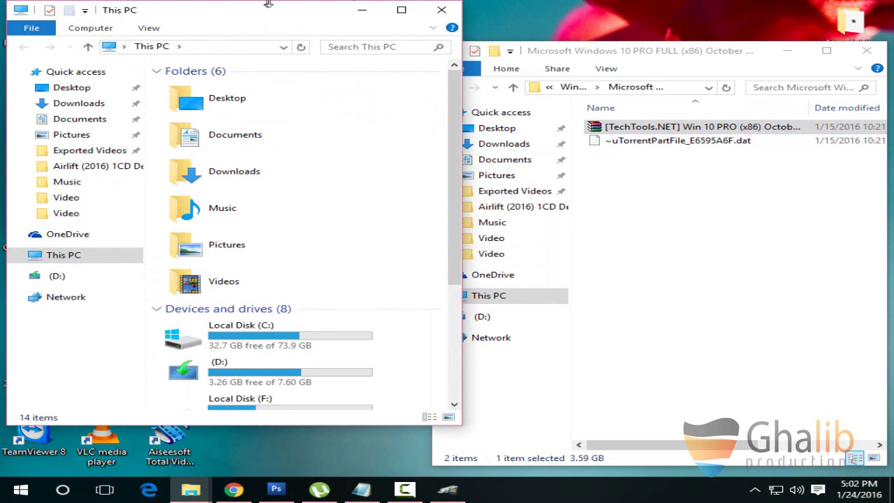
pyautogui.doubleClick(269, 3)
pyautogui.moveTo(269, 10); pyautogui.dragTo(665, 17)
pyautogui.scroll(-5, 608, 208)
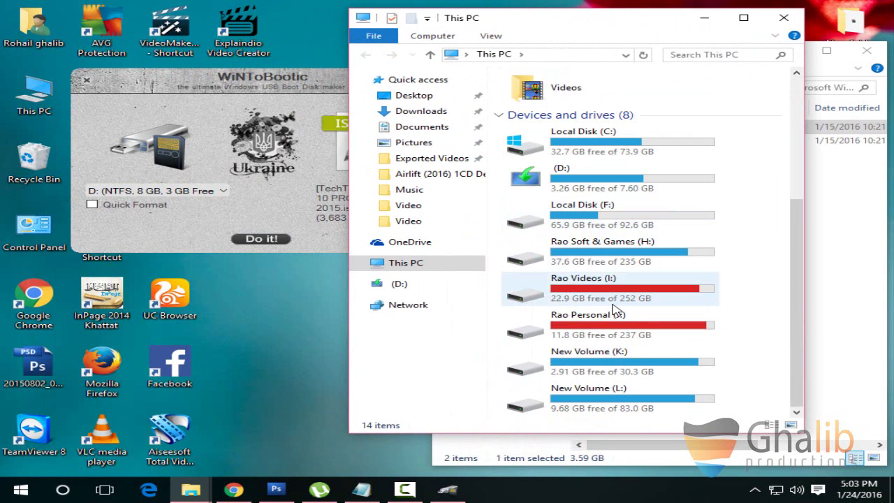
pyautogui.doubleClick(615, 323)
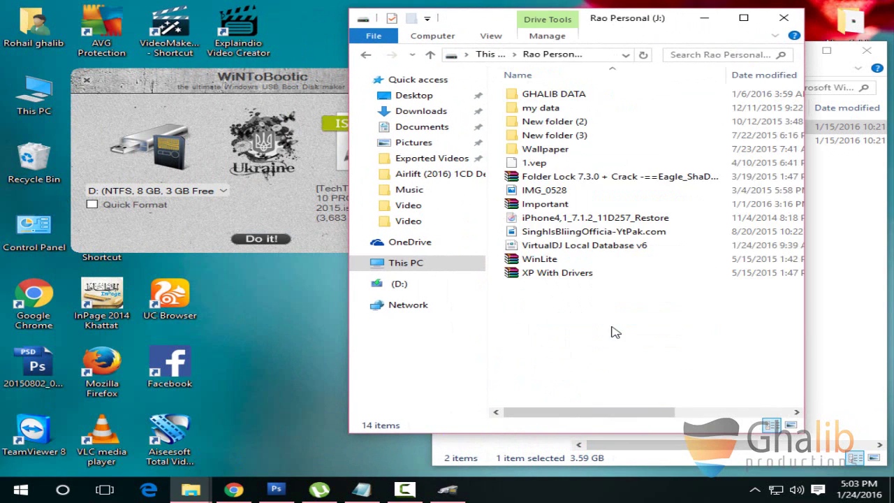
pyautogui.doubleClick(539, 110)
pyautogui.scroll(-2, 563, 310)
pyautogui.click(552, 292)
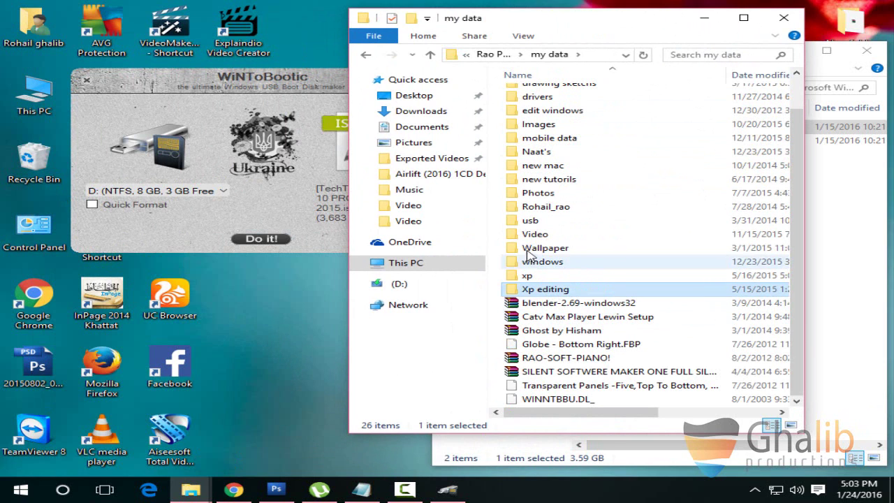
pyautogui.doubleClick(532, 261)
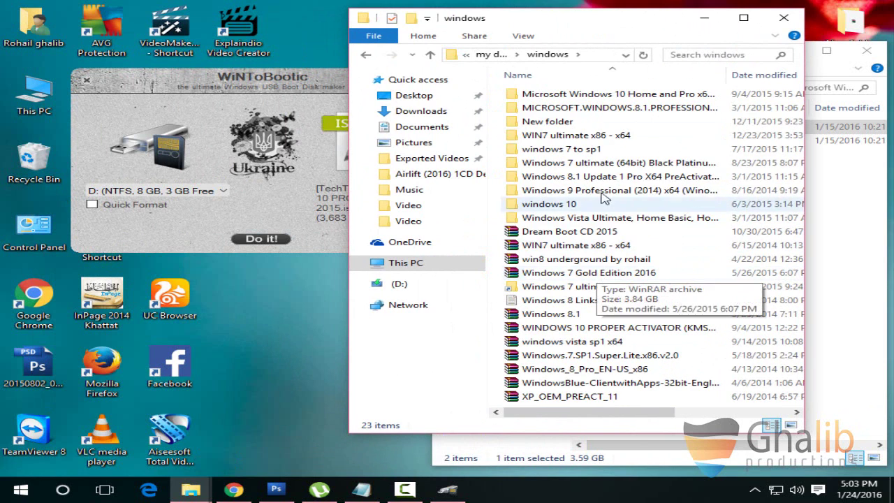
# Load the win8 underground ISO as the source, turn Quick Format on, and minimize the second File Explorer window.
pyautogui.click(597, 259)
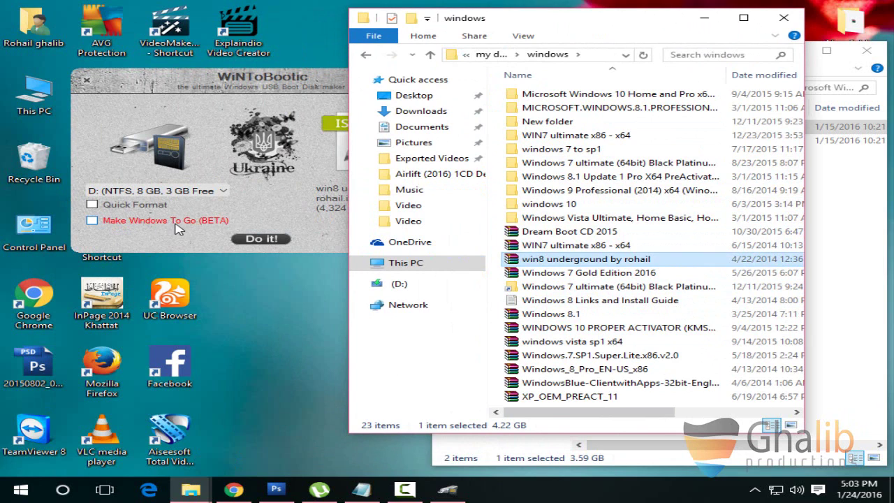
pyautogui.click(108, 225)
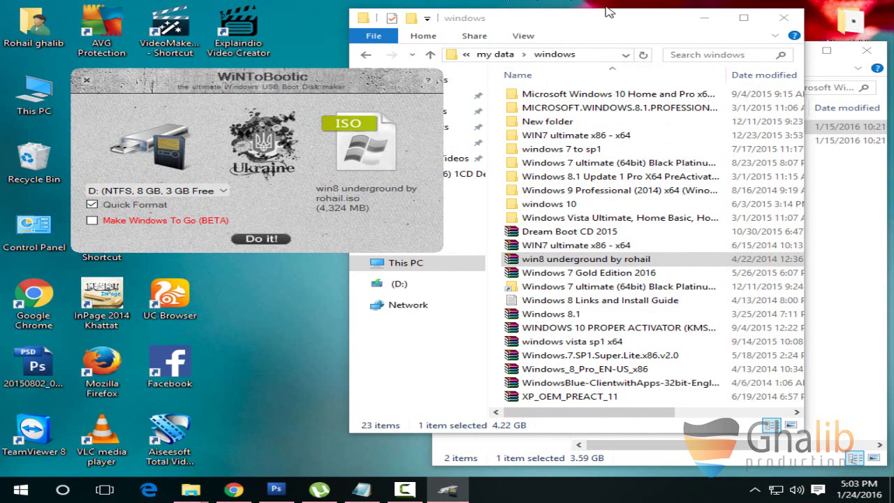
pyautogui.click(705, 18)
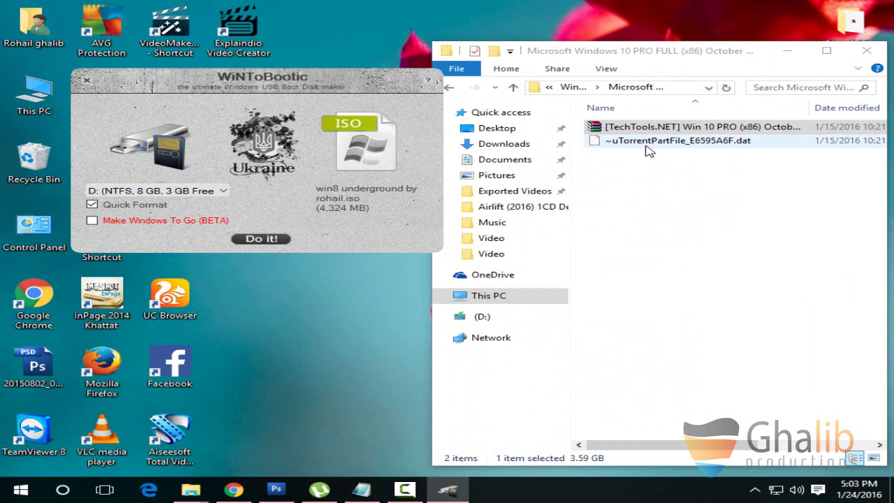
# Replace the source with CRUX_X64.iso from the Windows 7 Crux Edition 2015 (x64) folder.
pyautogui.click(572, 87)
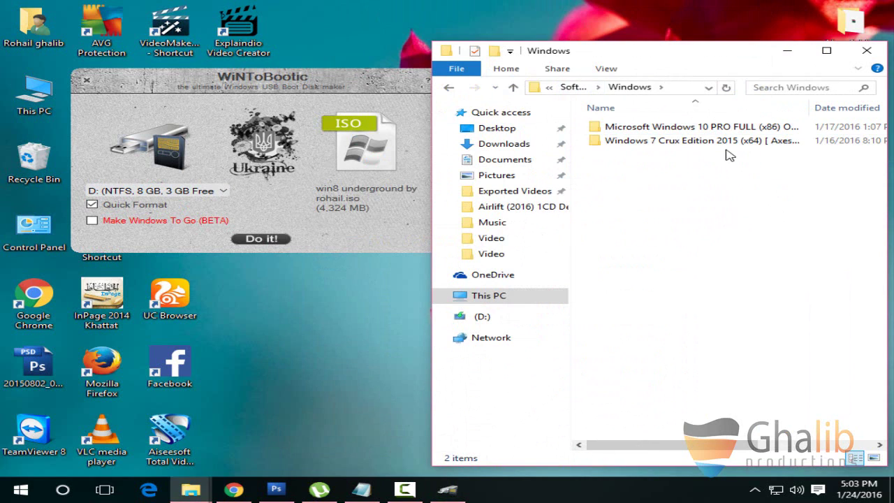
pyautogui.doubleClick(726, 142)
pyautogui.click(653, 169)
pyautogui.moveTo(653, 169); pyautogui.dragTo(365, 168)
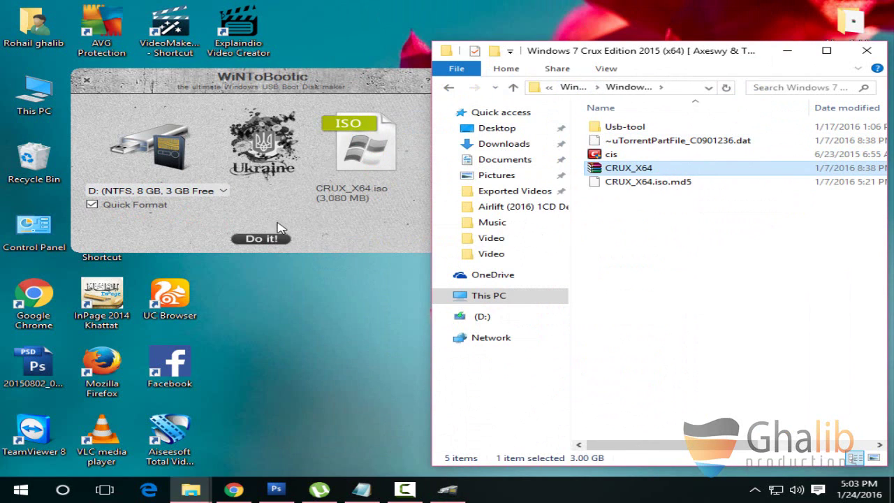
# Start creating the bootable drive and confirm erasing and formatting removable disk D:.
pyautogui.click(264, 239)
pyautogui.click(389, 287)
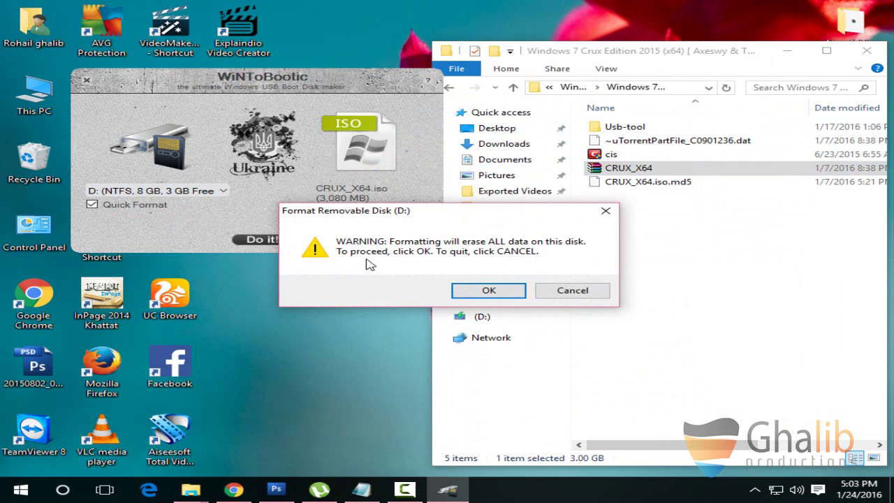
pyautogui.click(503, 291)
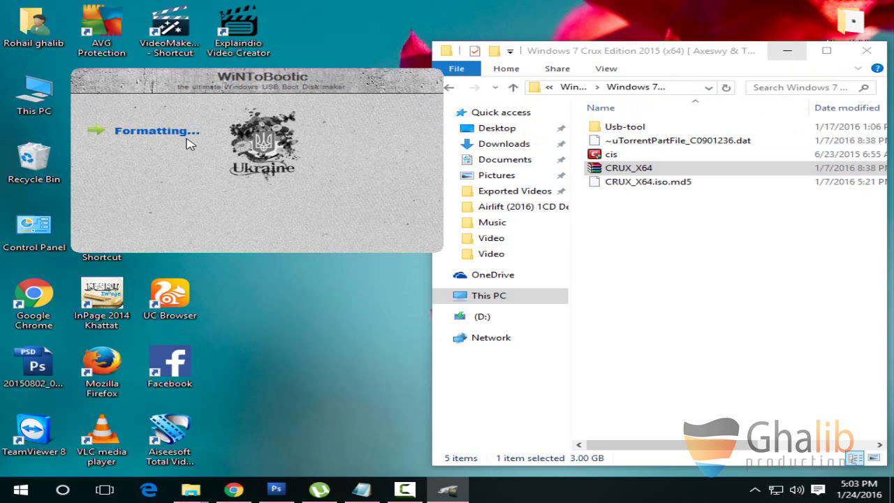
# Minimize File Explorer and move the WiNToBootic progress window to the middle of the desktop.
pyautogui.click(787, 51)
pyautogui.moveTo(227, 85); pyautogui.dragTo(403, 83)
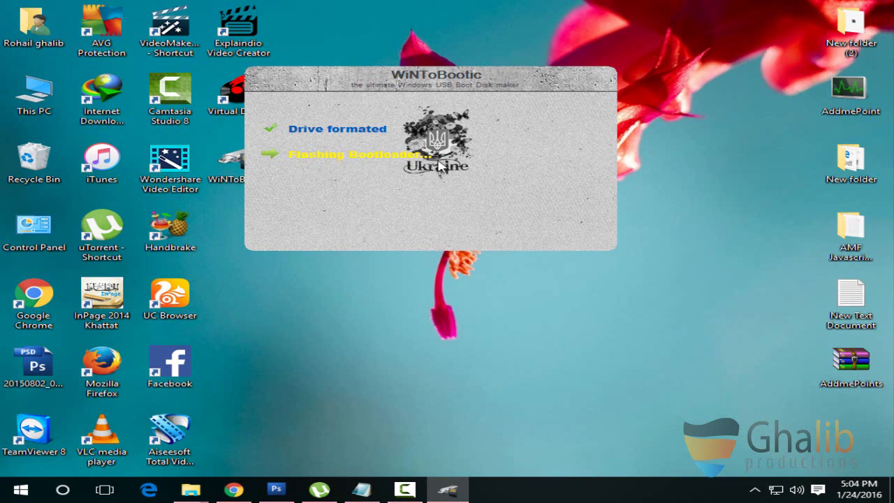
pyautogui.rightClick(445, 54)
pyautogui.click(499, 92)
pyautogui.rightClick(497, 2)
pyautogui.click(545, 39)
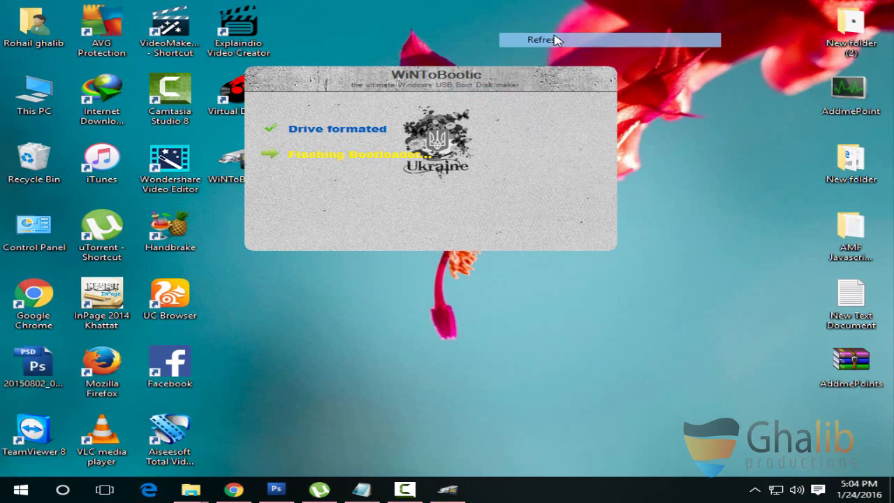
pyautogui.rightClick(338, 43)
pyautogui.click(373, 80)
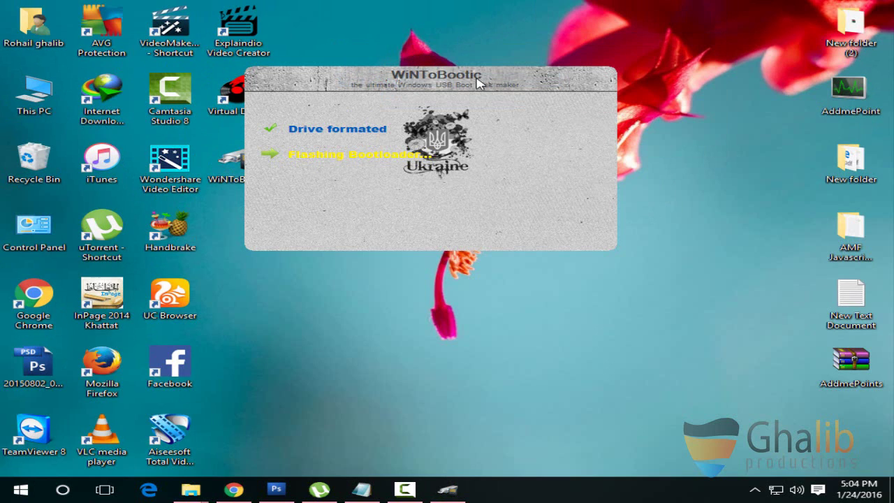
pyautogui.moveTo(477, 82); pyautogui.dragTo(590, 132)
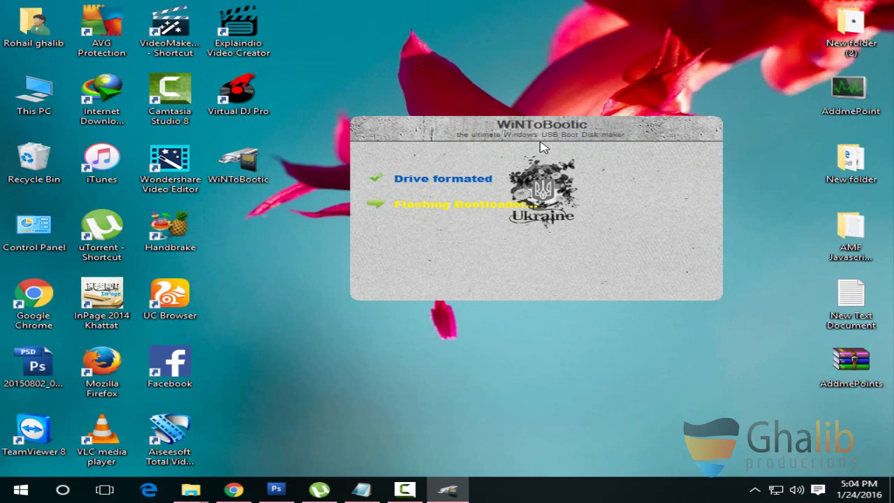
pyautogui.rightClick(460, 56)
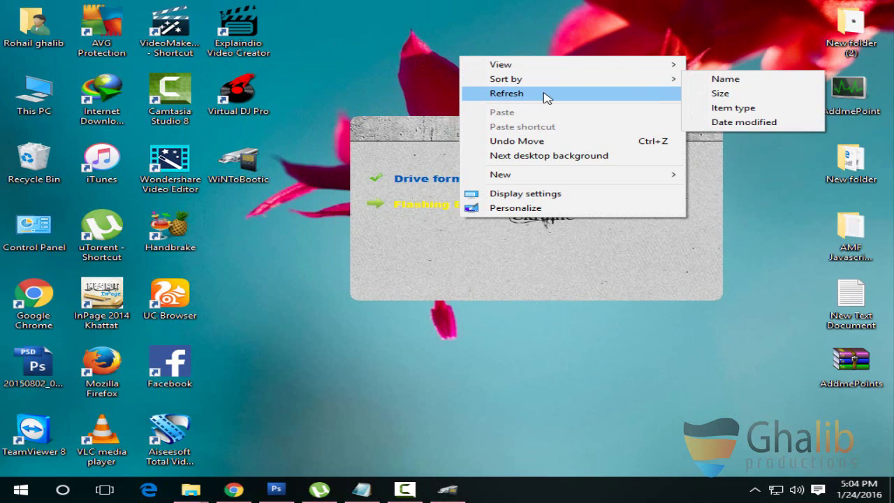
pyautogui.click(536, 87)
pyautogui.rightClick(463, 53)
pyautogui.click(514, 86)
pyautogui.rightClick(506, 82)
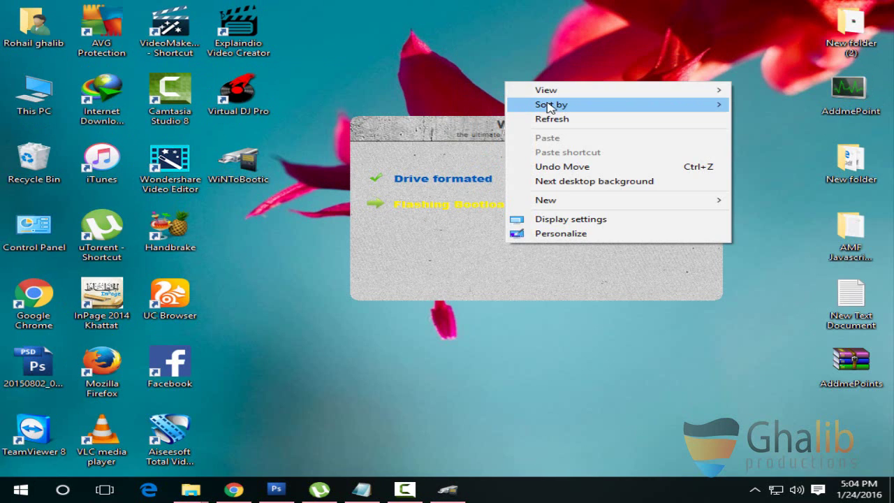
pyautogui.click(552, 118)
pyautogui.rightClick(385, 79)
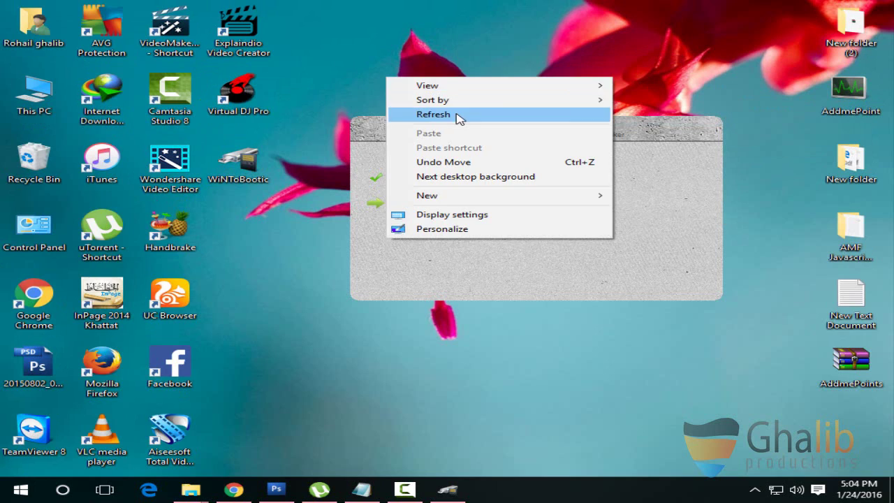
pyautogui.click(458, 118)
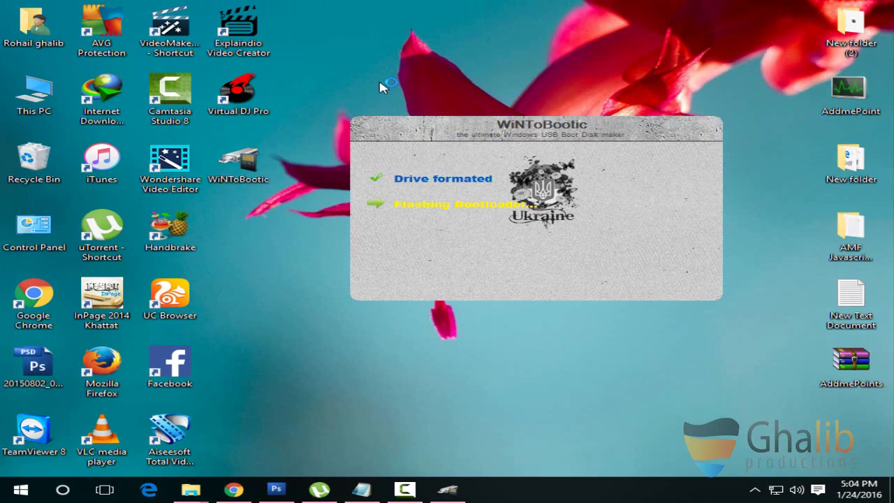
pyautogui.moveTo(494, 131); pyautogui.dragTo(449, 127)
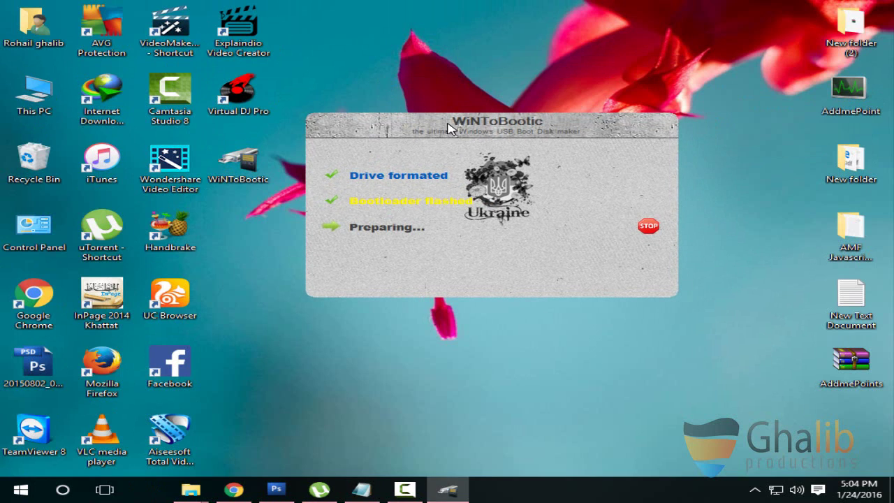
pyautogui.rightClick(448, 66)
pyautogui.click(527, 104)
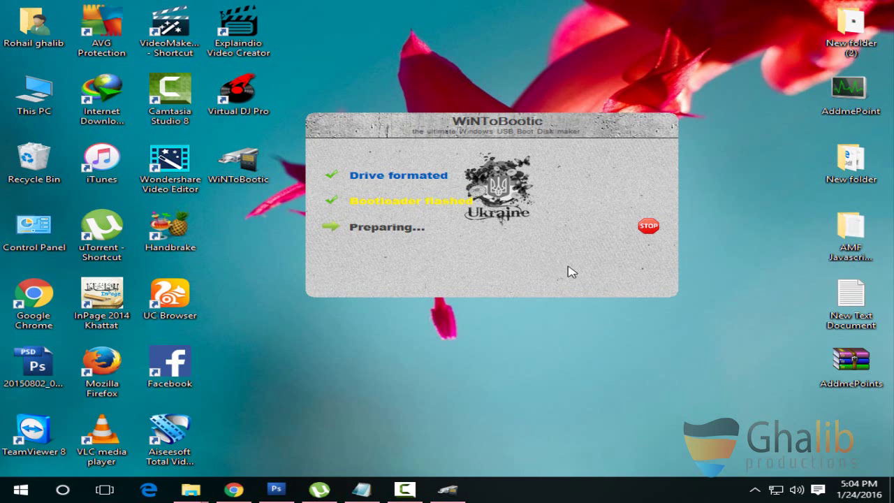
pyautogui.rightClick(492, 27)
pyautogui.click(528, 66)
pyautogui.rightClick(519, 66)
pyautogui.click(539, 105)
pyautogui.rightClick(398, 97)
pyautogui.click(439, 131)
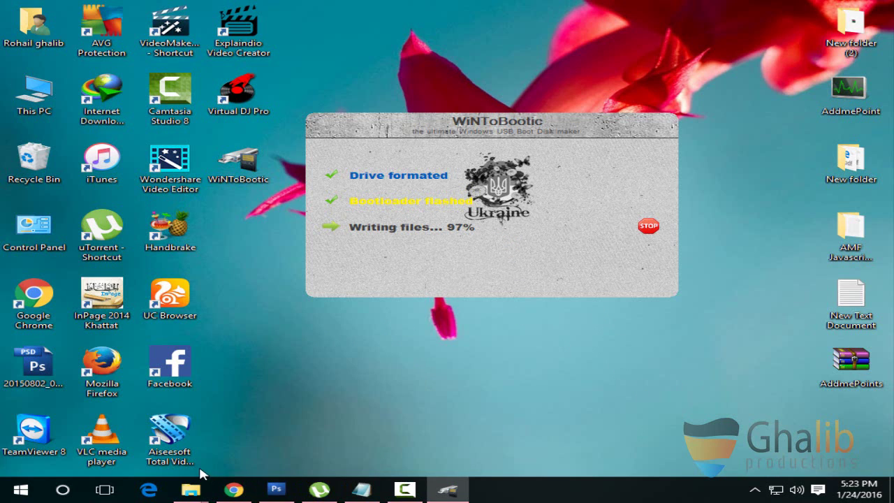
# Switch to Chrome and look over the open YouTube channel page and the Ghalib Production blog while the files are written.
pyautogui.click(237, 490)
pyautogui.click(245, 497)
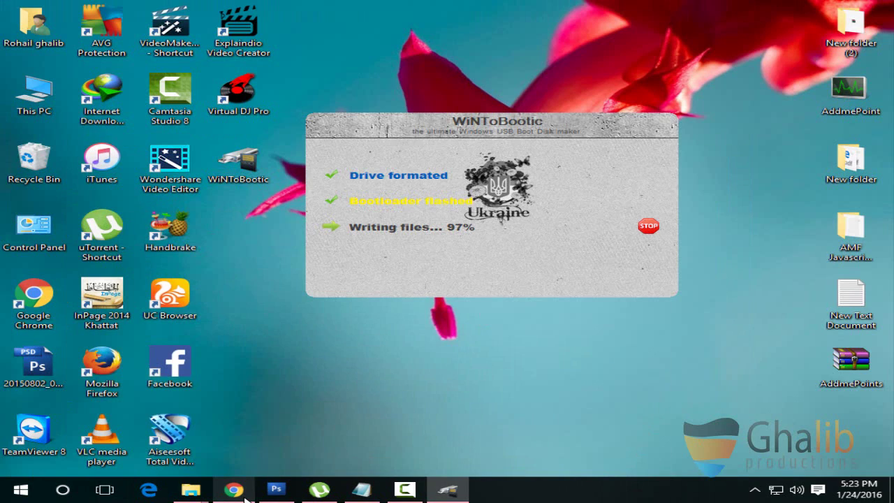
pyautogui.click(246, 494)
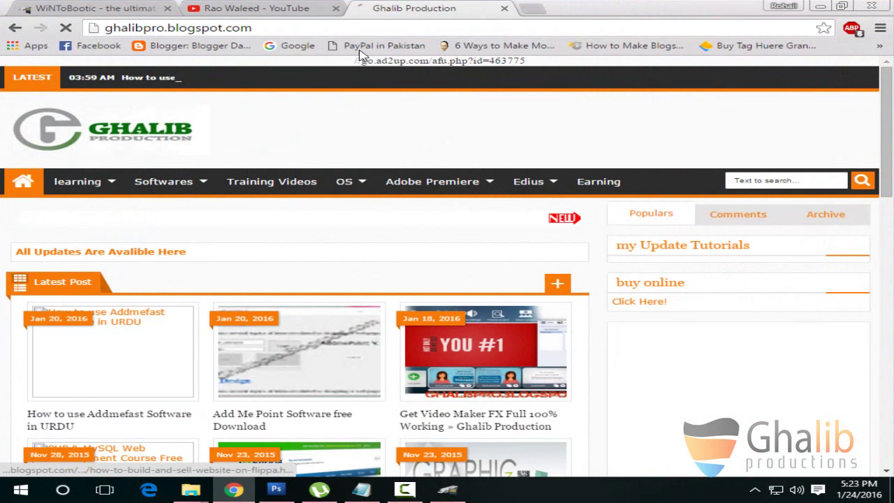
pyautogui.click(279, 8)
pyautogui.scroll(5, 392, 275)
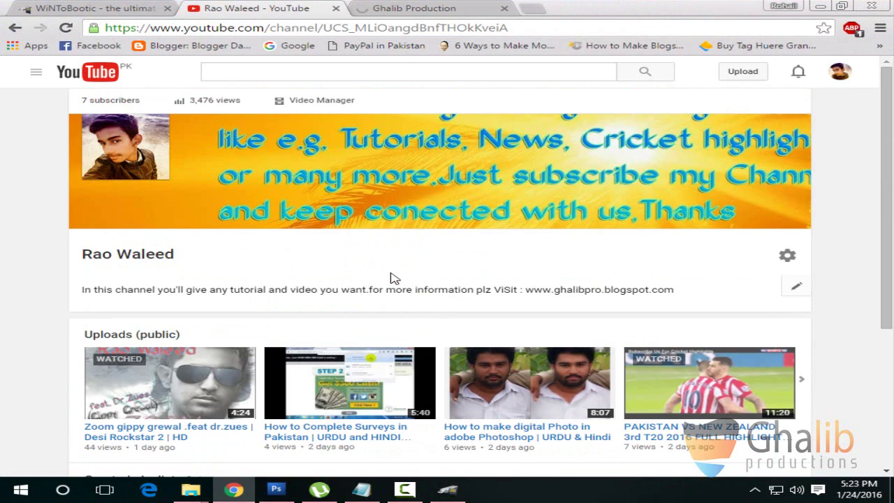
pyautogui.click(377, 8)
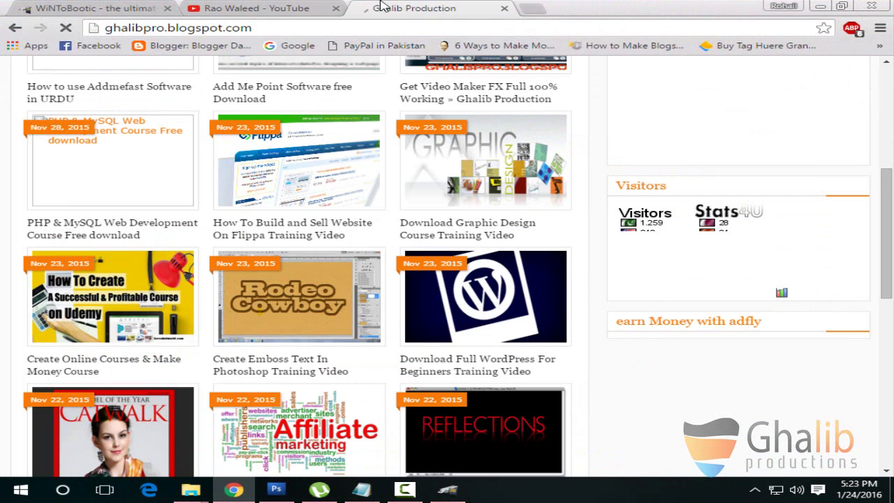
pyautogui.click(278, 8)
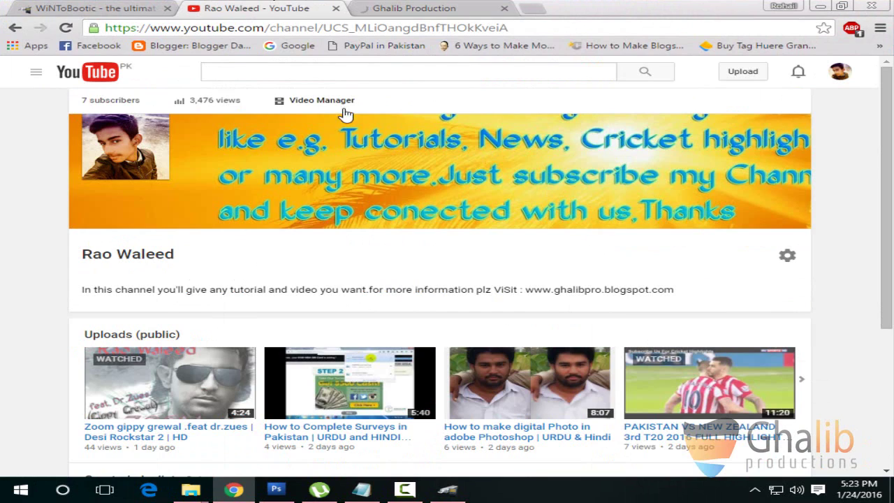
pyautogui.scroll(-3, 398, 209)
pyautogui.scroll(3, 398, 210)
pyautogui.click(363, 7)
pyautogui.click(307, 8)
pyautogui.scroll(-3, 209, 276)
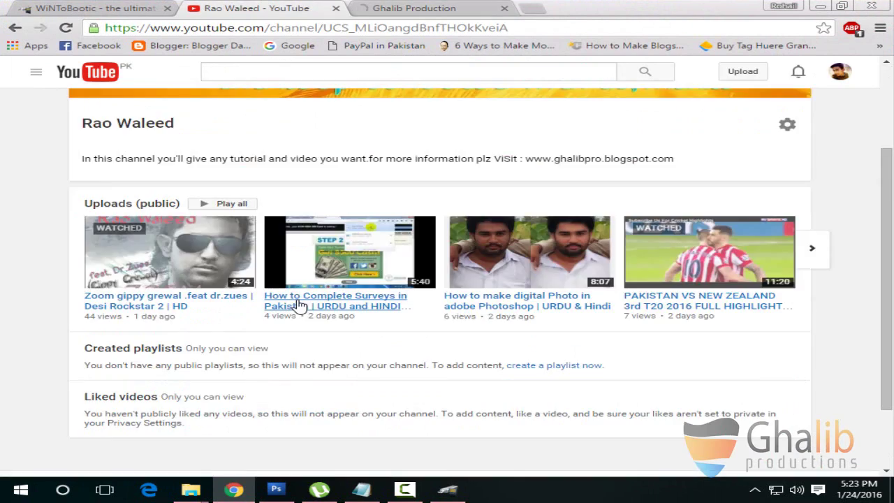
pyautogui.scroll(3, 328, 300)
pyautogui.click(419, 7)
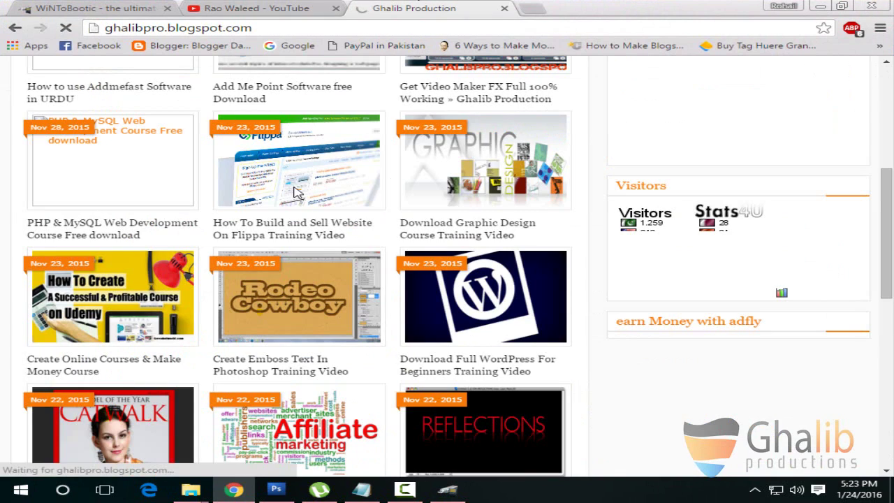
pyautogui.click(291, 7)
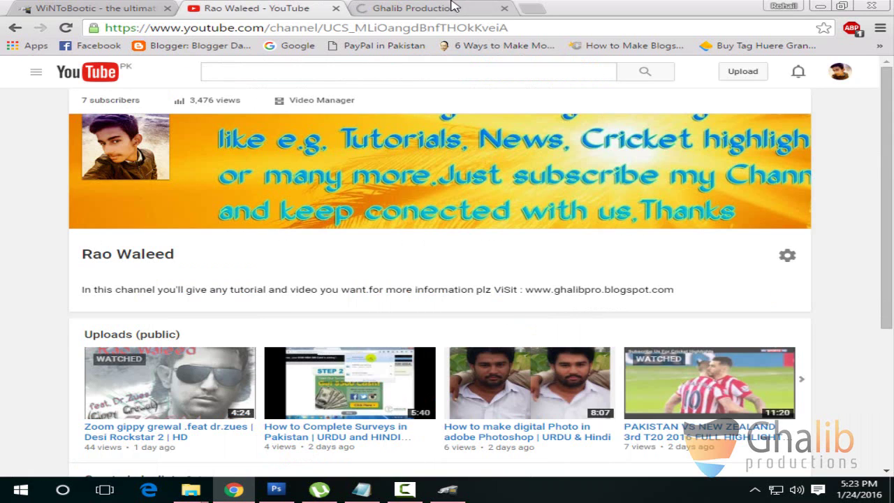
pyautogui.click(453, 7)
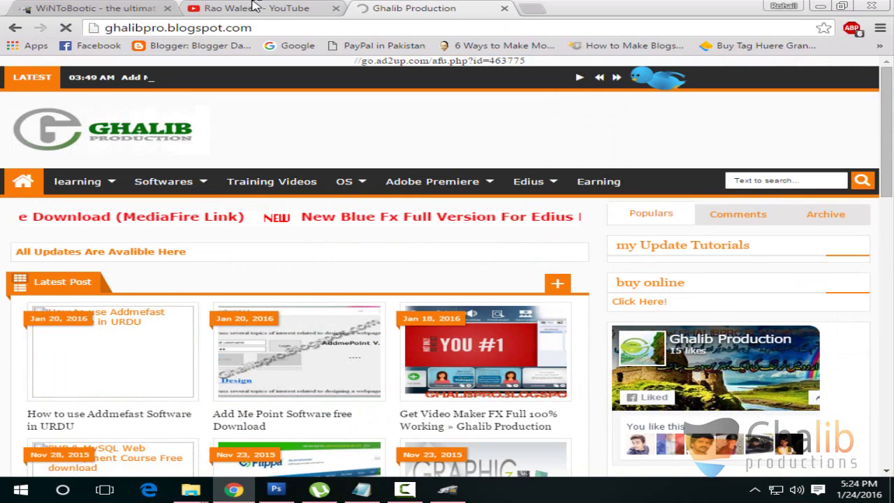
# Examine the YouTube channel's public uploads and playlist sections alongside the header and menu of the Ghalib Production blog.
pyautogui.click(278, 7)
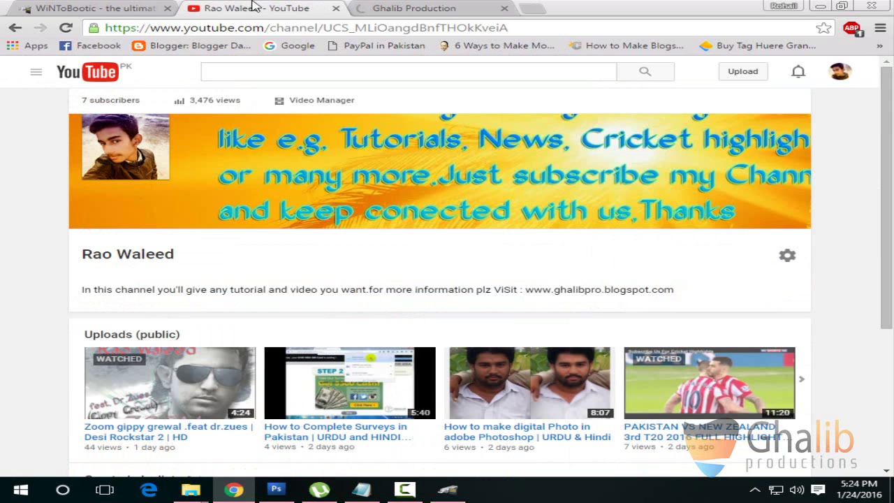
pyautogui.scroll(-3, 457, 131)
pyautogui.scroll(3, 489, 175)
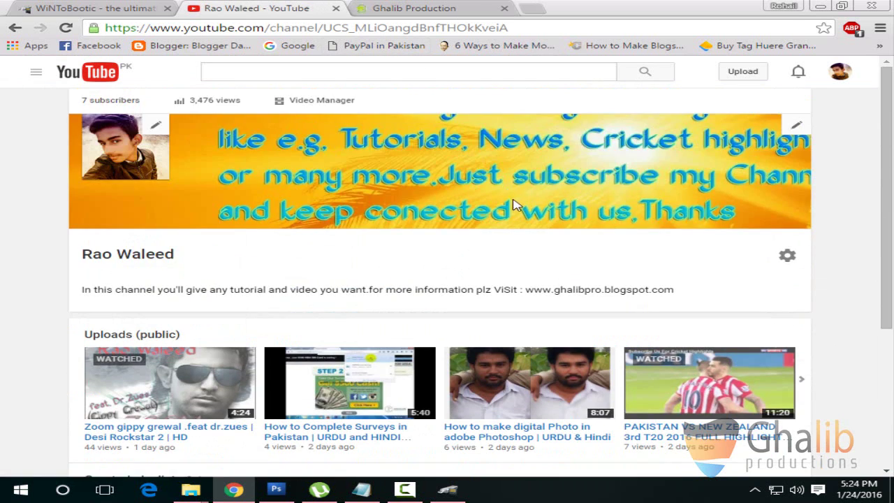
pyautogui.scroll(-3, 515, 207)
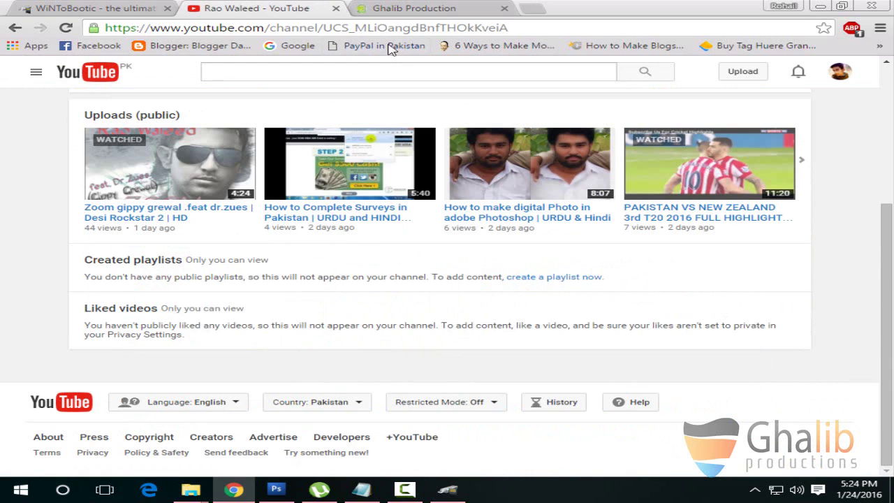
pyautogui.click(412, 10)
pyautogui.click(260, 10)
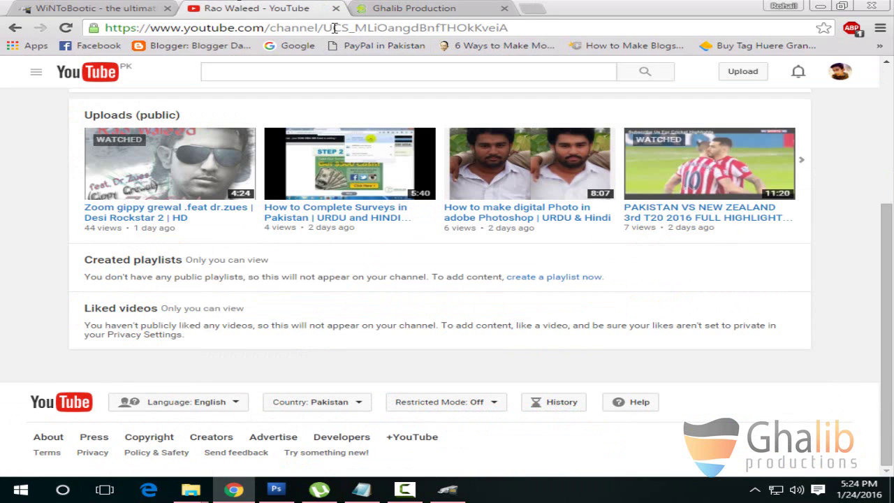
pyautogui.scroll(3, 535, 265)
pyautogui.click(447, 8)
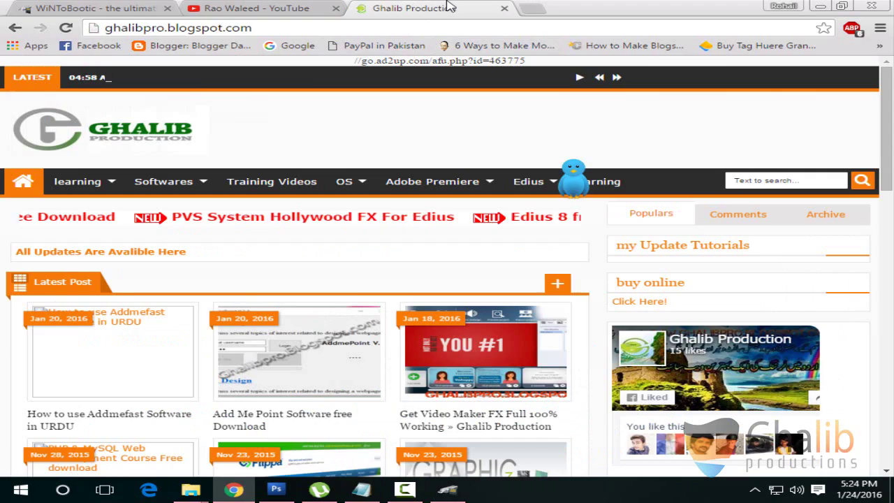
pyautogui.scroll(-2, 349, 160)
pyautogui.scroll(2, 397, 200)
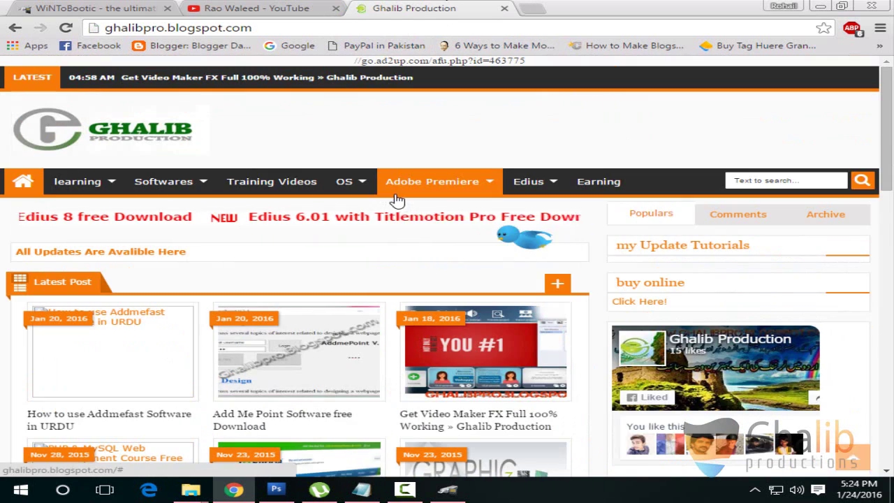
pyautogui.hotkey('ctrl', 'shift', 'Tab')
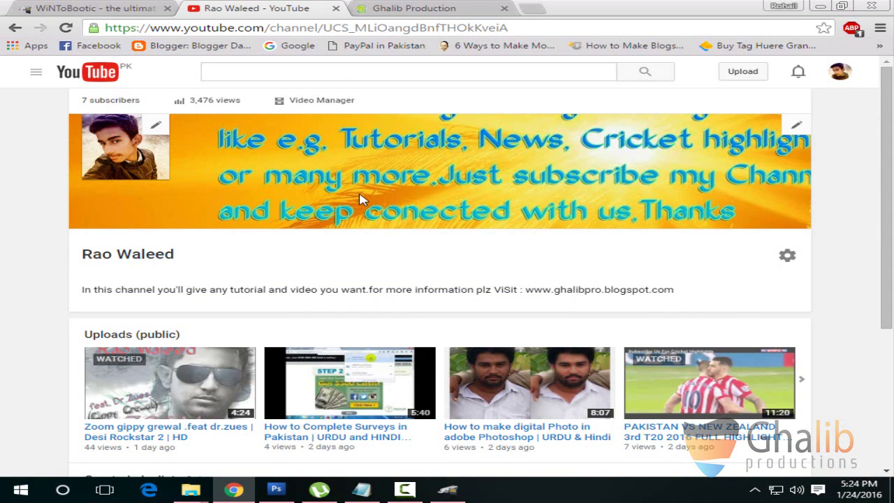
pyautogui.scroll(-5, 440, 378)
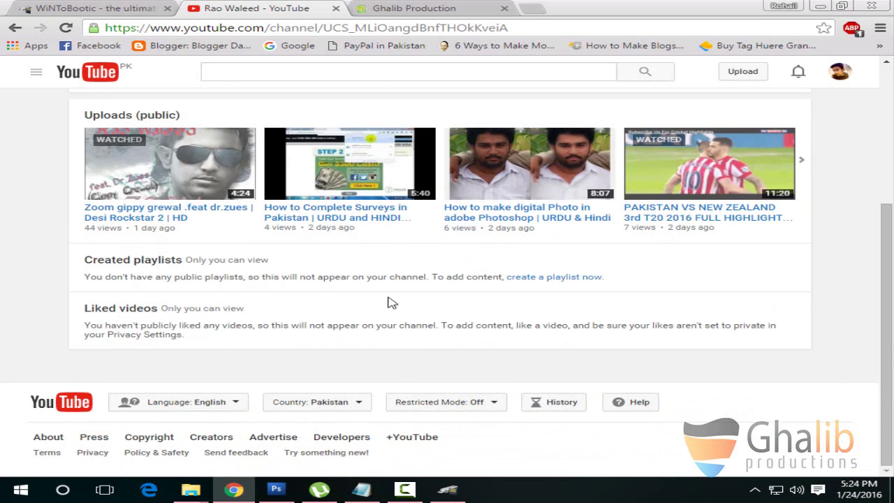
# Browse the latest posts on ghalibpro.blogspot.com, revisit the YouTube channel header, and check the WiNToBootic writing progress.
pyautogui.click(419, 8)
pyautogui.scroll(-3, 408, 220)
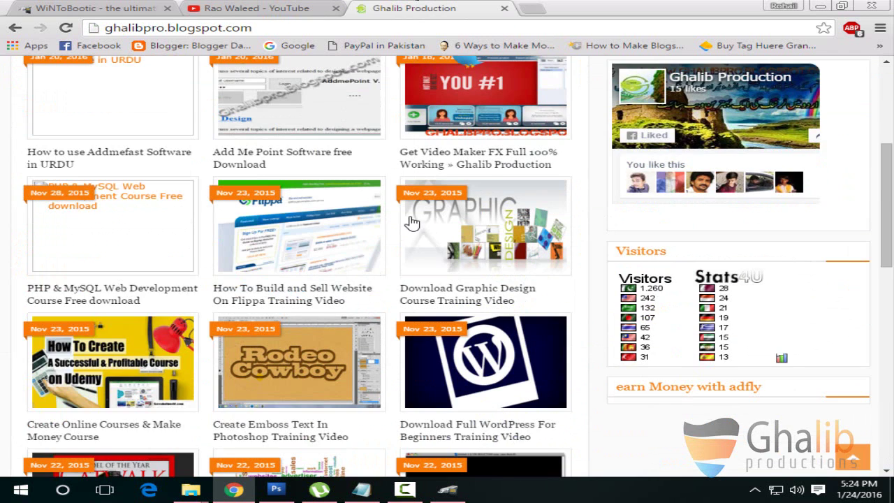
pyautogui.scroll(-5, 412, 222)
pyautogui.scroll(7, 379, 206)
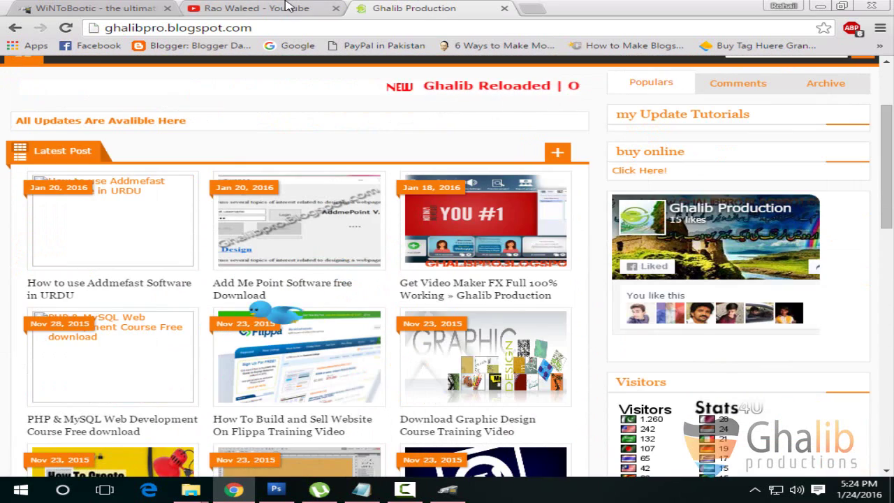
pyautogui.click(287, 8)
pyautogui.scroll(5, 447, 315)
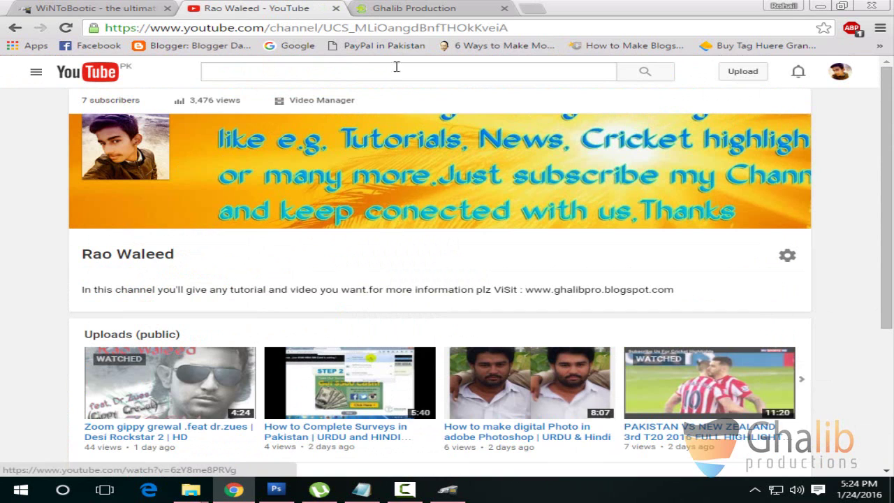
pyautogui.click(429, 7)
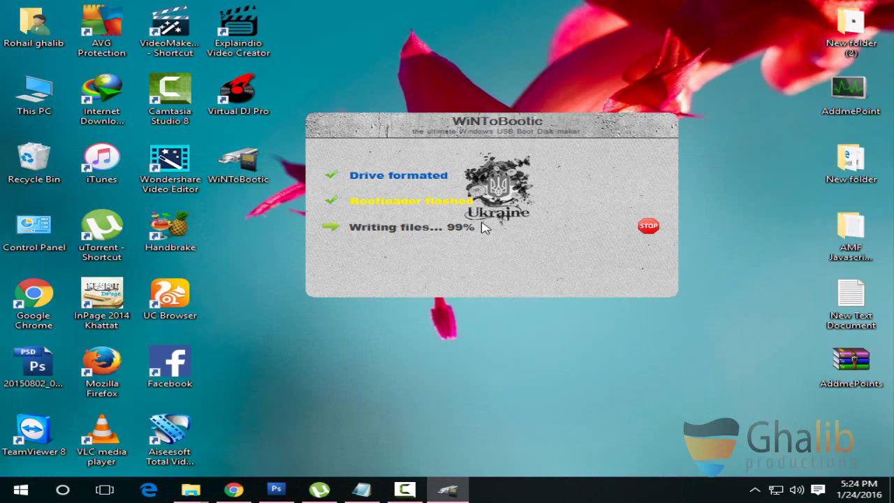
# Return to Chrome to view the blog's front page and the YouTube channel's uploads once more, and minimize the browser.
pyautogui.click(234, 489)
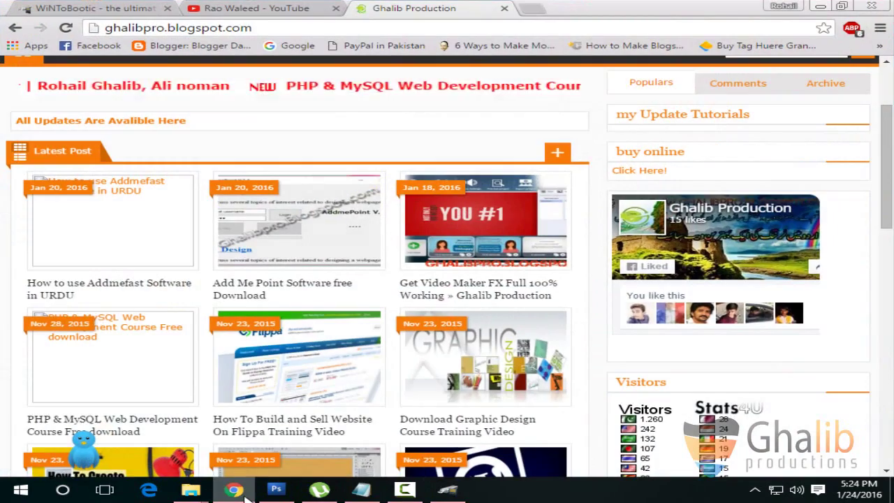
pyautogui.scroll(2, 498, 202)
pyautogui.click(256, 8)
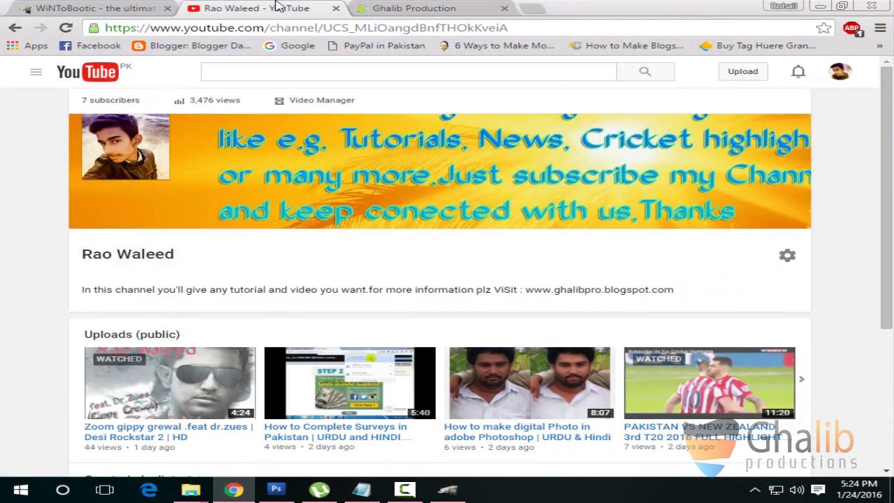
pyautogui.click(456, 6)
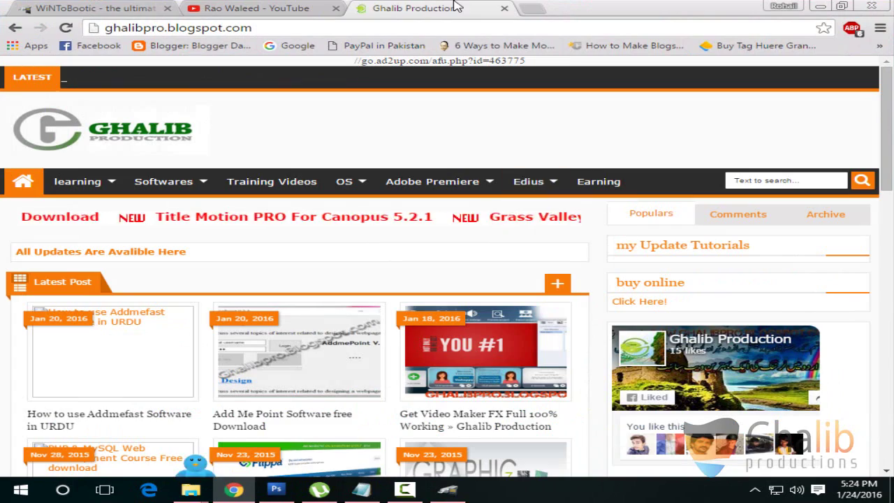
pyautogui.click(280, 7)
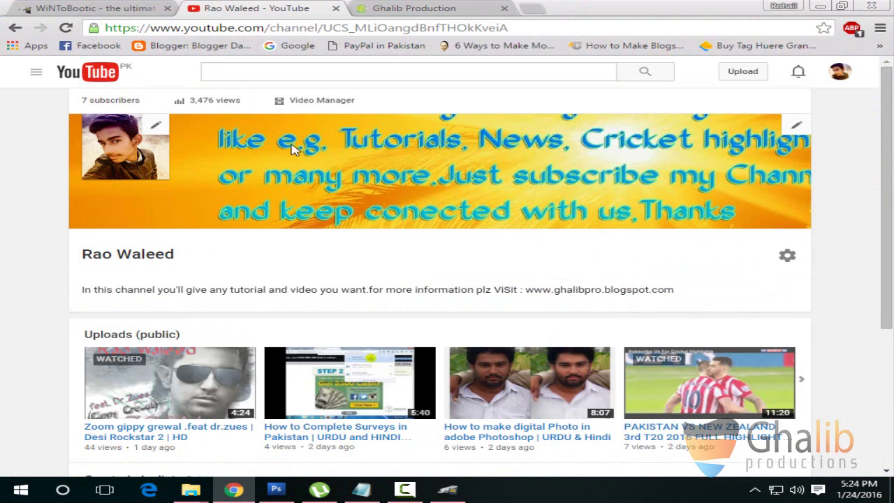
pyautogui.scroll(-3, 270, 190)
pyautogui.scroll(3, 219, 180)
pyautogui.scroll(-4, 219, 179)
pyautogui.click(397, 8)
pyautogui.click(819, 6)
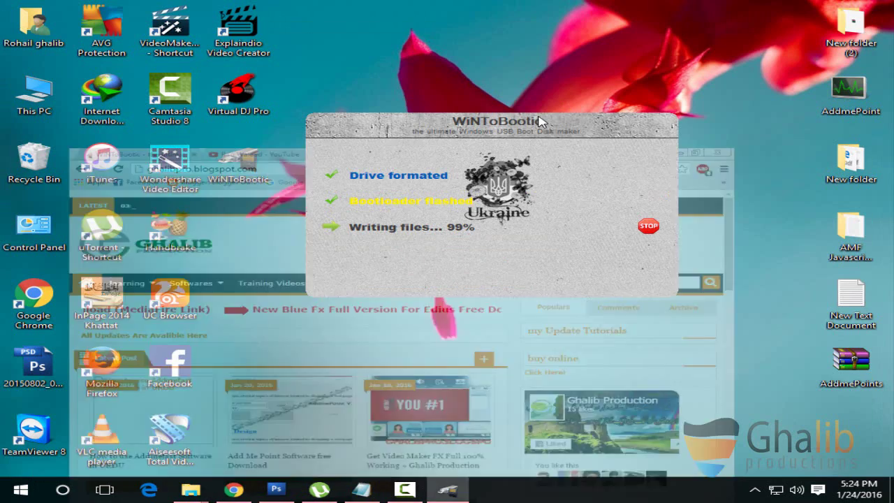
pyautogui.rightClick(504, 99)
pyautogui.click(531, 136)
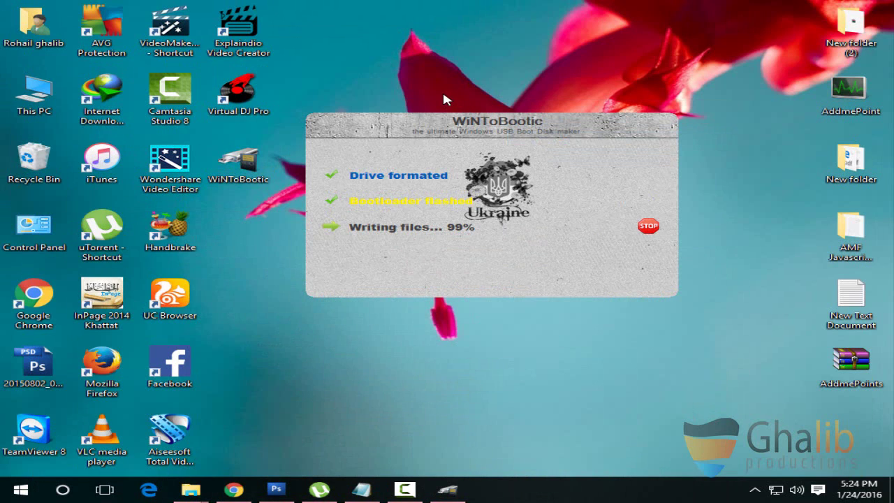
pyautogui.rightClick(442, 91)
pyautogui.click(475, 133)
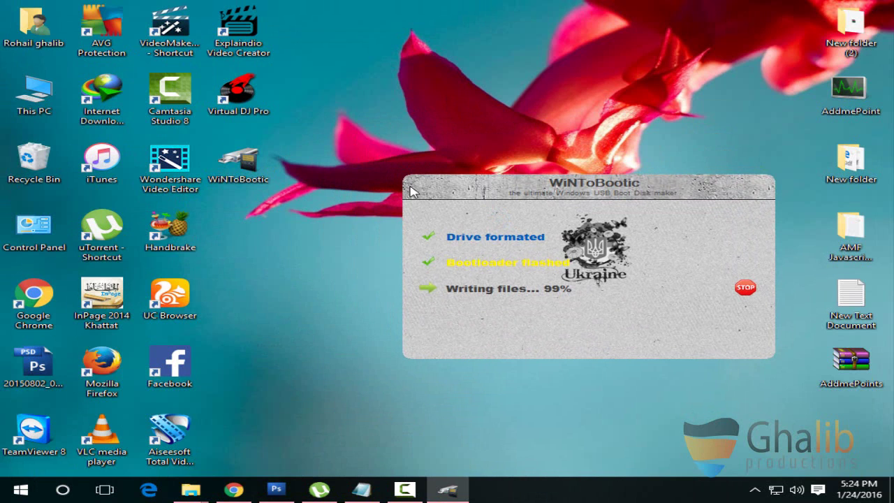
pyautogui.rightClick(365, 202)
pyautogui.click(424, 241)
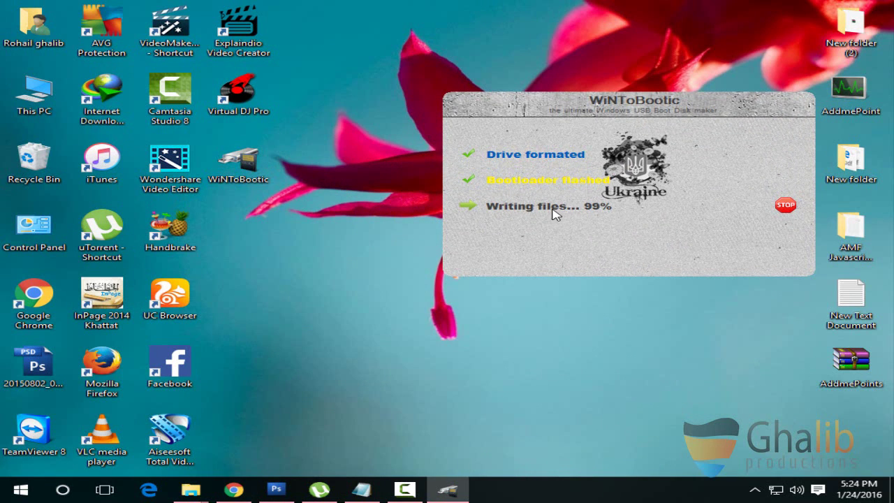
# Move MobaLiveCD_v2.1 from the Programs folder in Downloads to the desktop, and shift the WiNToBootic window clear of its icon.
pyautogui.doubleClick(31, 89)
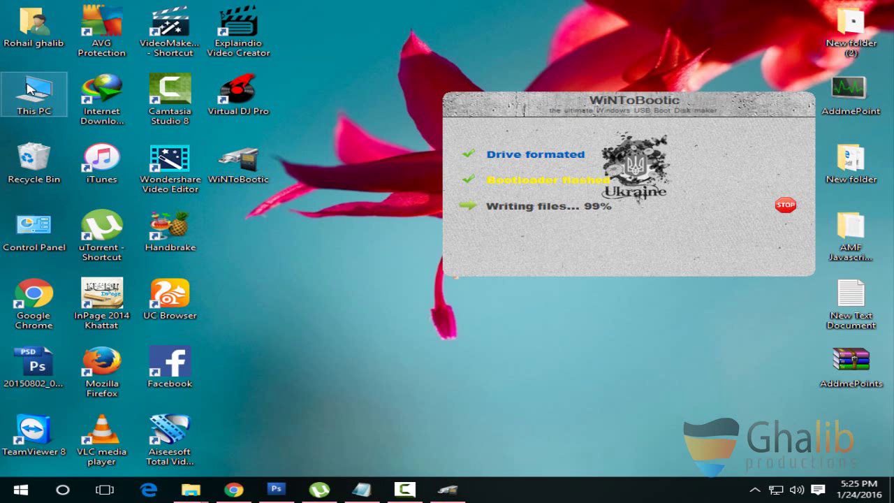
pyautogui.click(447, 128)
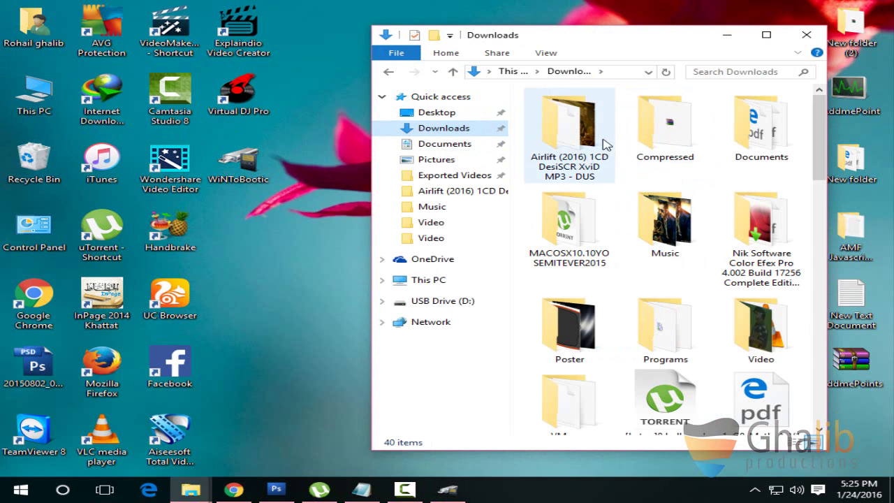
pyautogui.scroll(-2, 637, 328)
pyautogui.scroll(2, 790, 238)
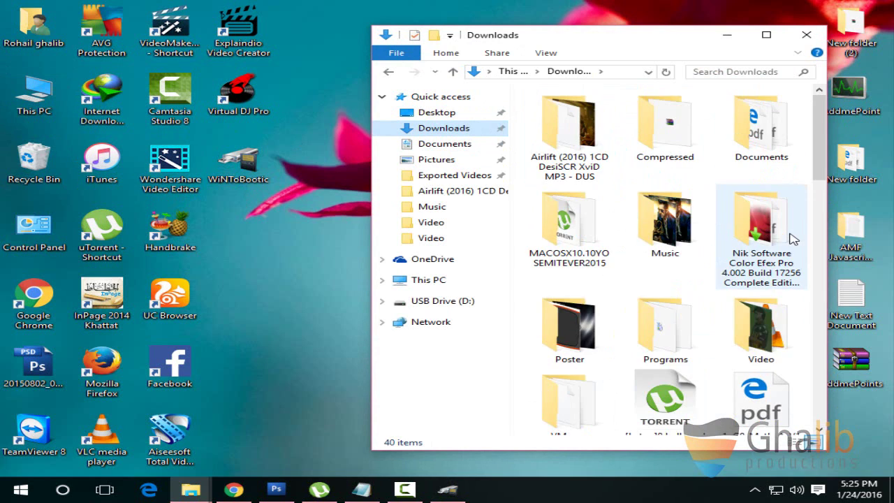
pyautogui.doubleClick(670, 317)
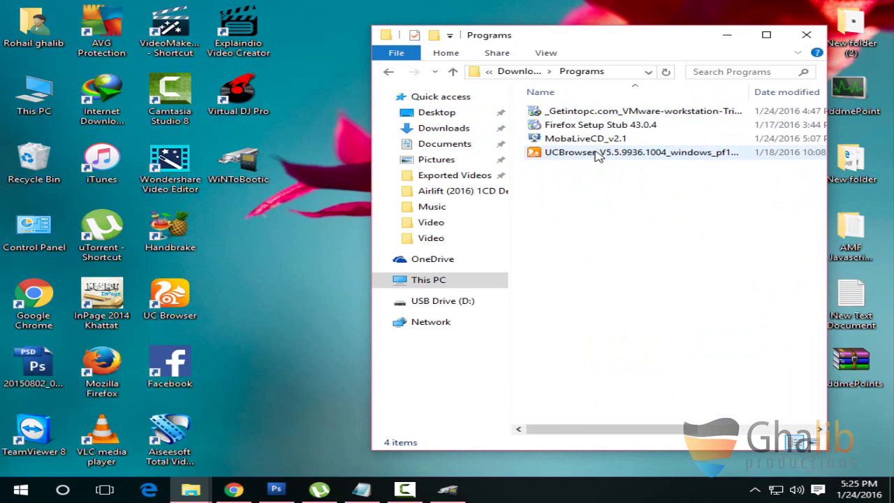
pyautogui.moveTo(593, 138); pyautogui.dragTo(421, 103)
pyautogui.click(726, 34)
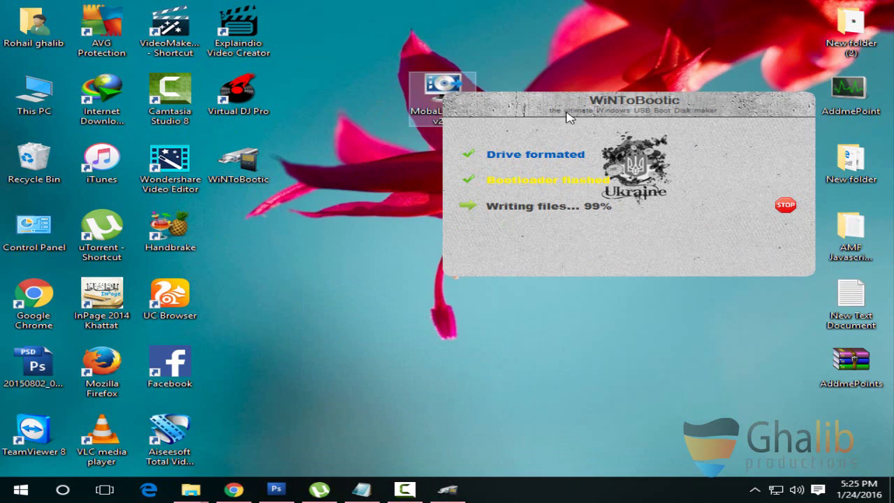
pyautogui.moveTo(569, 116); pyautogui.dragTo(539, 263)
pyautogui.rightClick(372, 109)
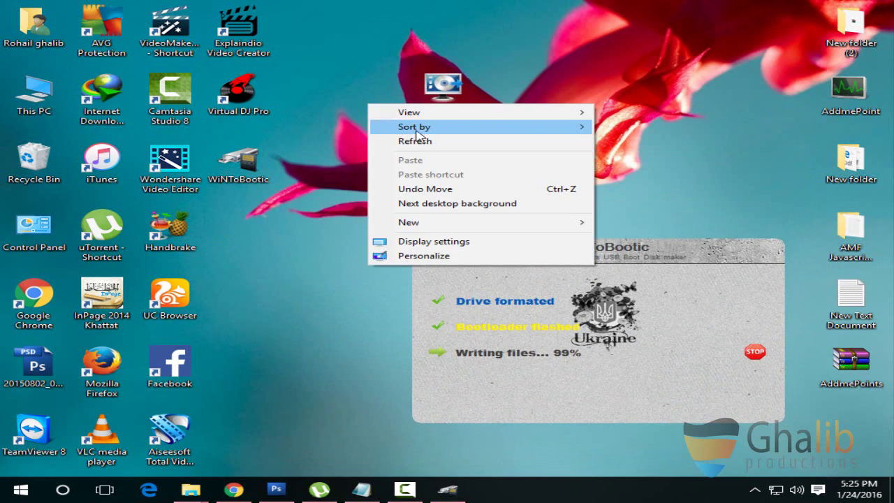
pyautogui.click(428, 141)
pyautogui.rightClick(399, 139)
pyautogui.click(466, 175)
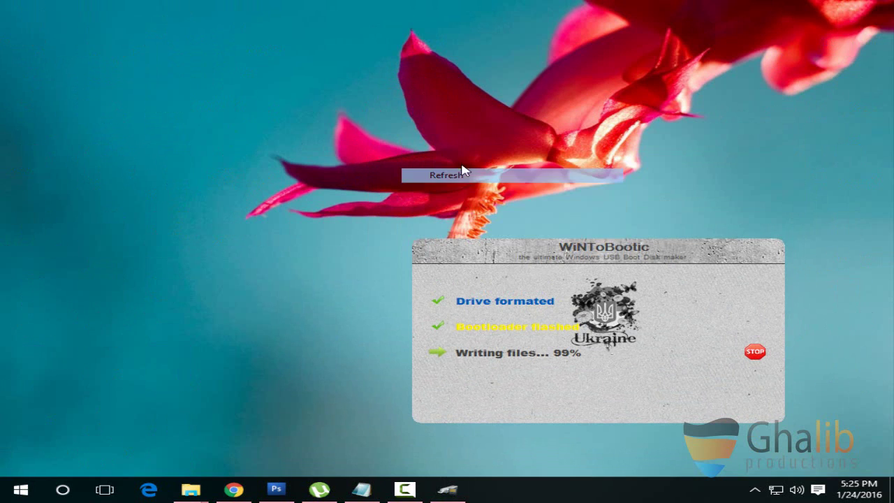
pyautogui.rightClick(449, 161)
pyautogui.click(489, 196)
pyautogui.rightClick(476, 184)
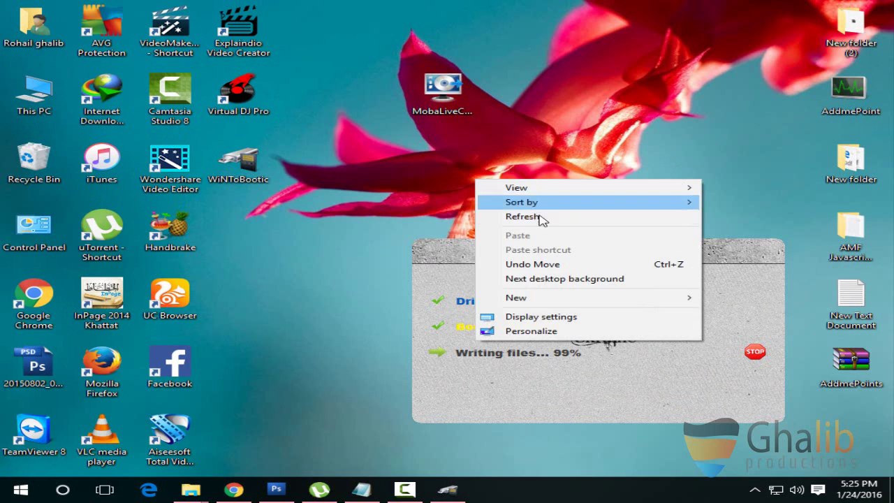
pyautogui.click(541, 218)
pyautogui.rightClick(459, 196)
pyautogui.click(497, 229)
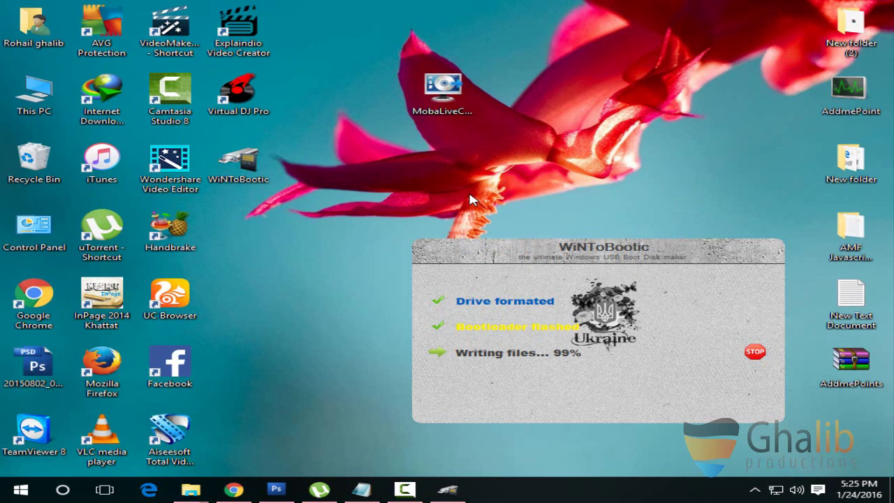
pyautogui.rightClick(469, 194)
pyautogui.click(548, 233)
pyautogui.rightClick(473, 168)
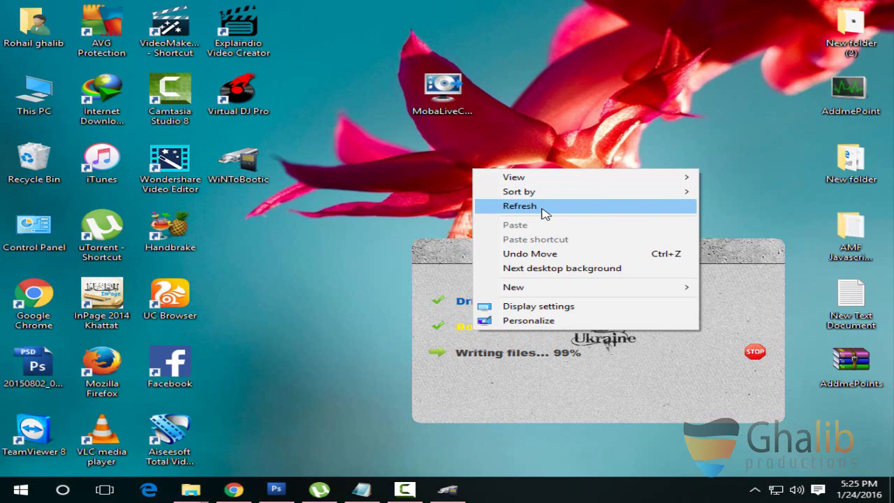
pyautogui.click(543, 211)
pyautogui.rightClick(320, 162)
pyautogui.click(382, 207)
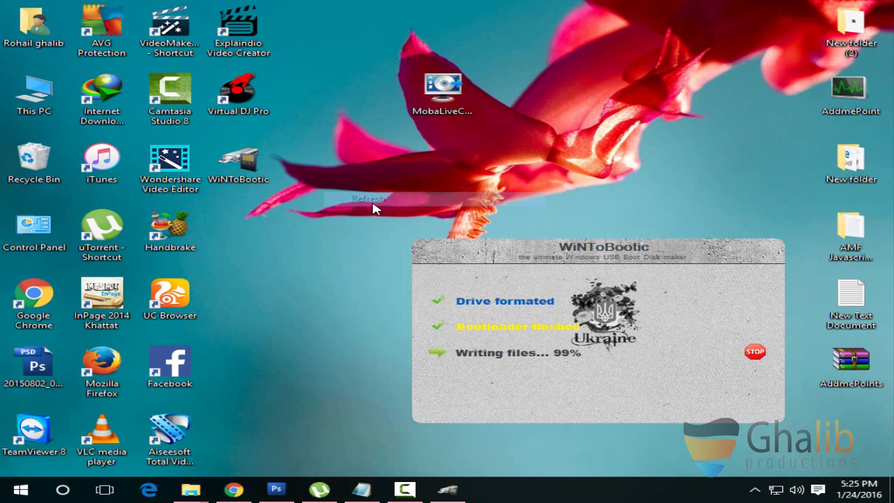